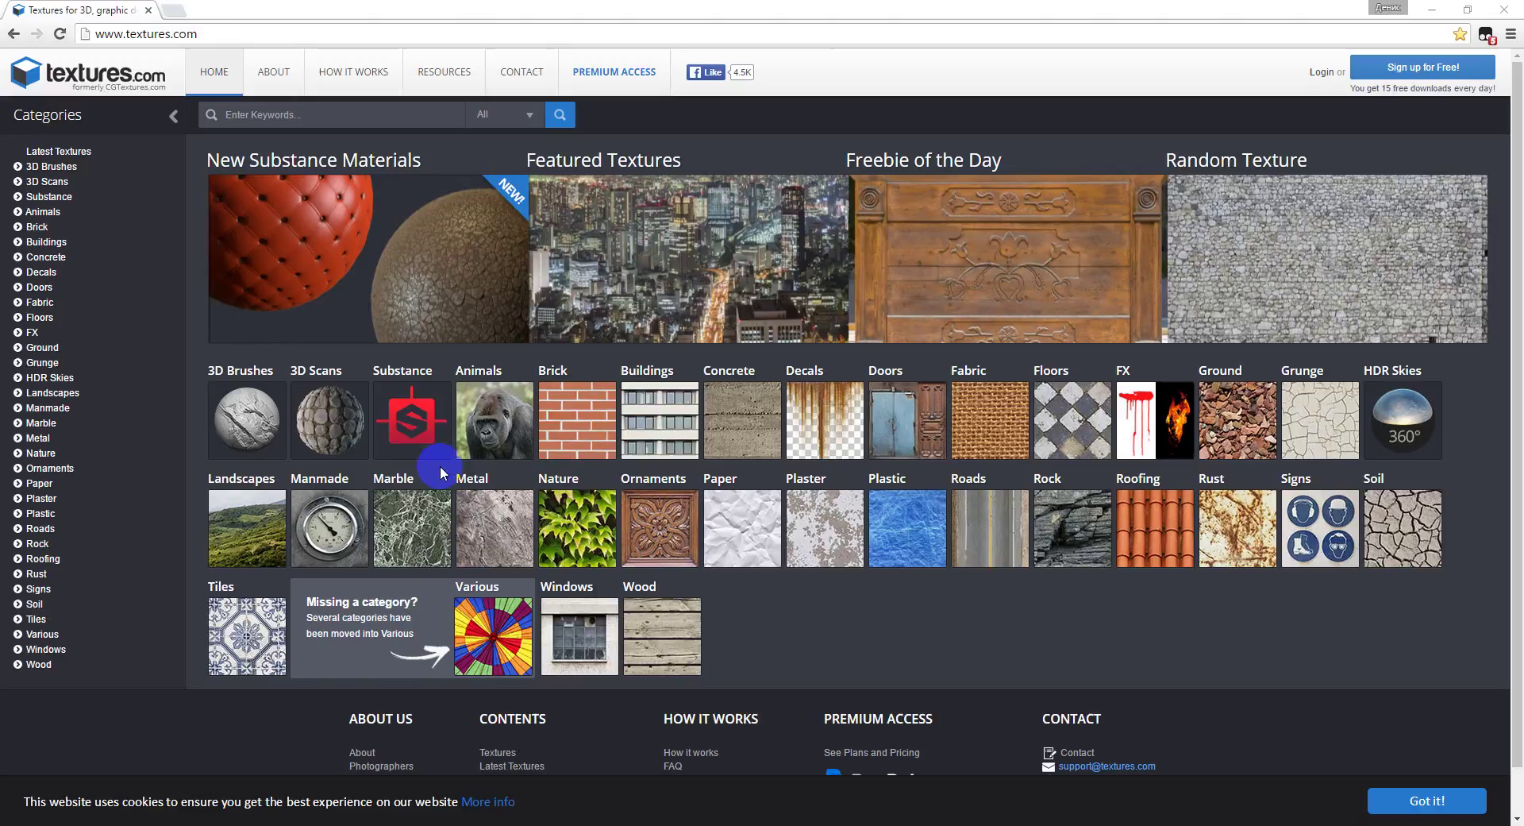
Browse Textures.com Marble › White and open the MarbleWhite0064 texture page
left_click(405, 481)
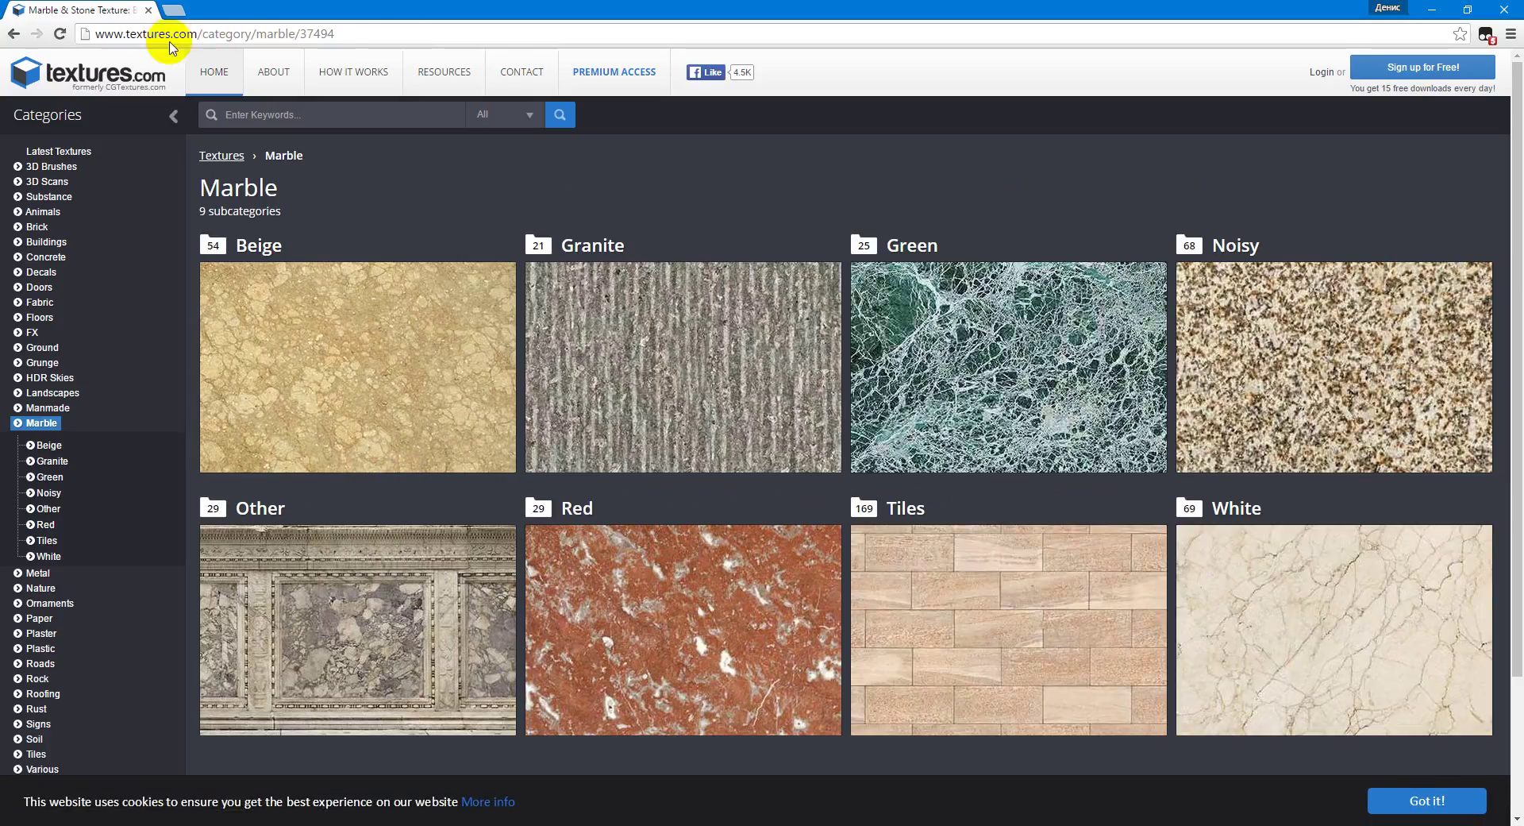
left_click(560, 379)
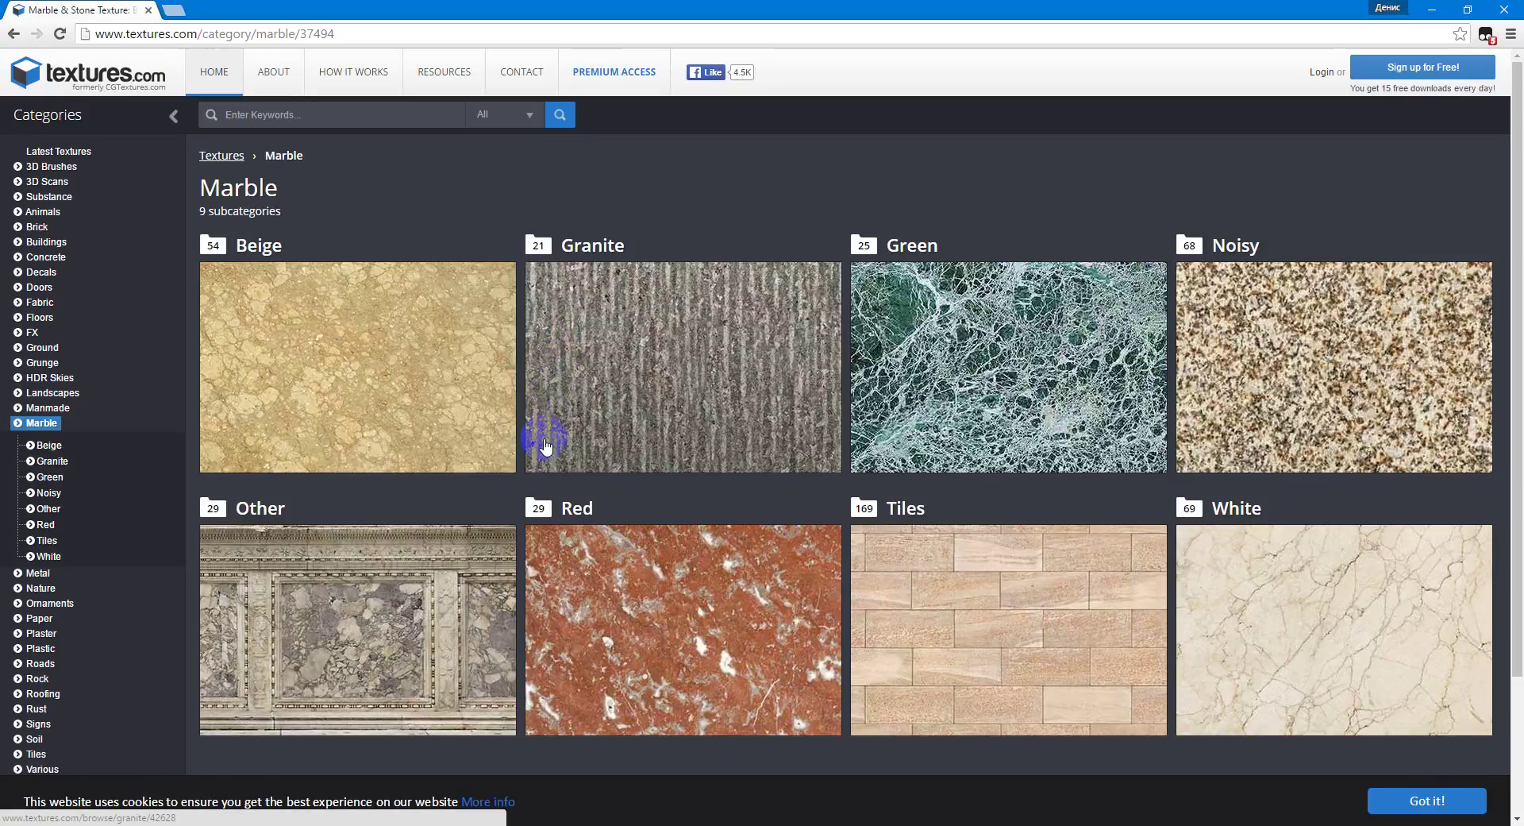
scroll(607, 476, "down", 2)
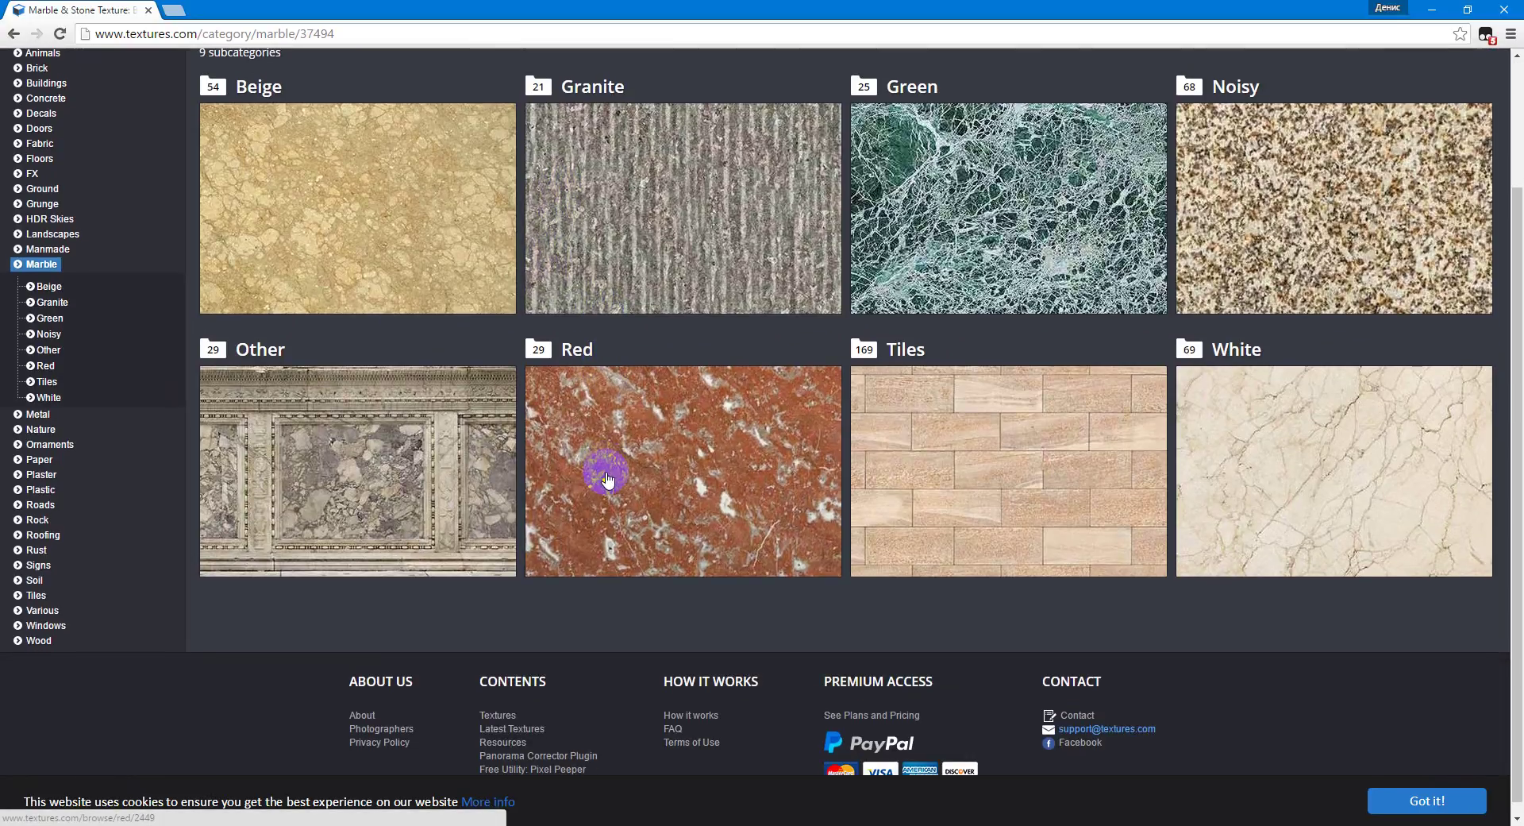
left_click(1257, 357)
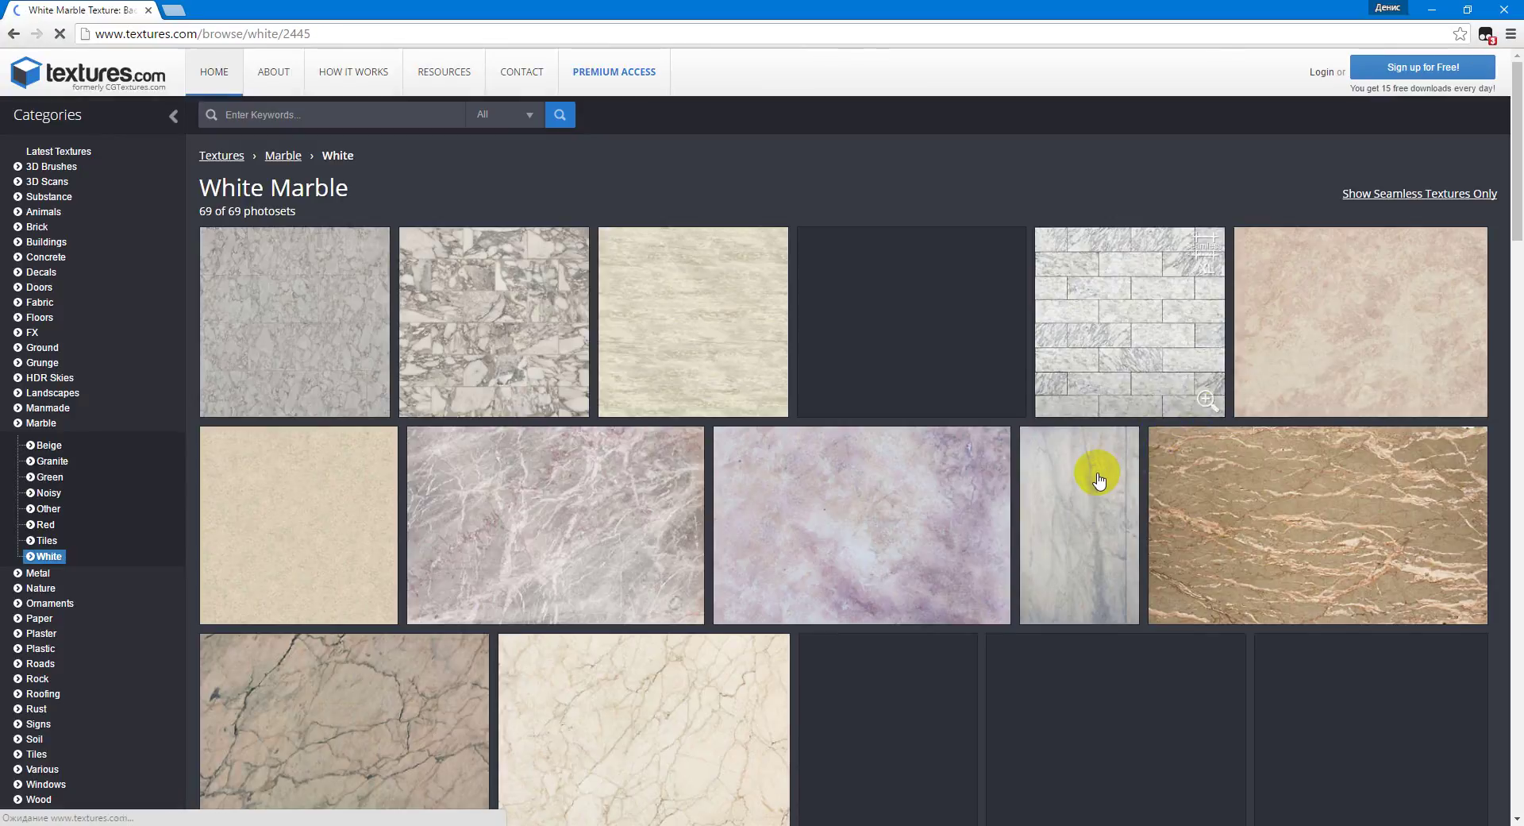
scroll(1098, 480, "down", 2)
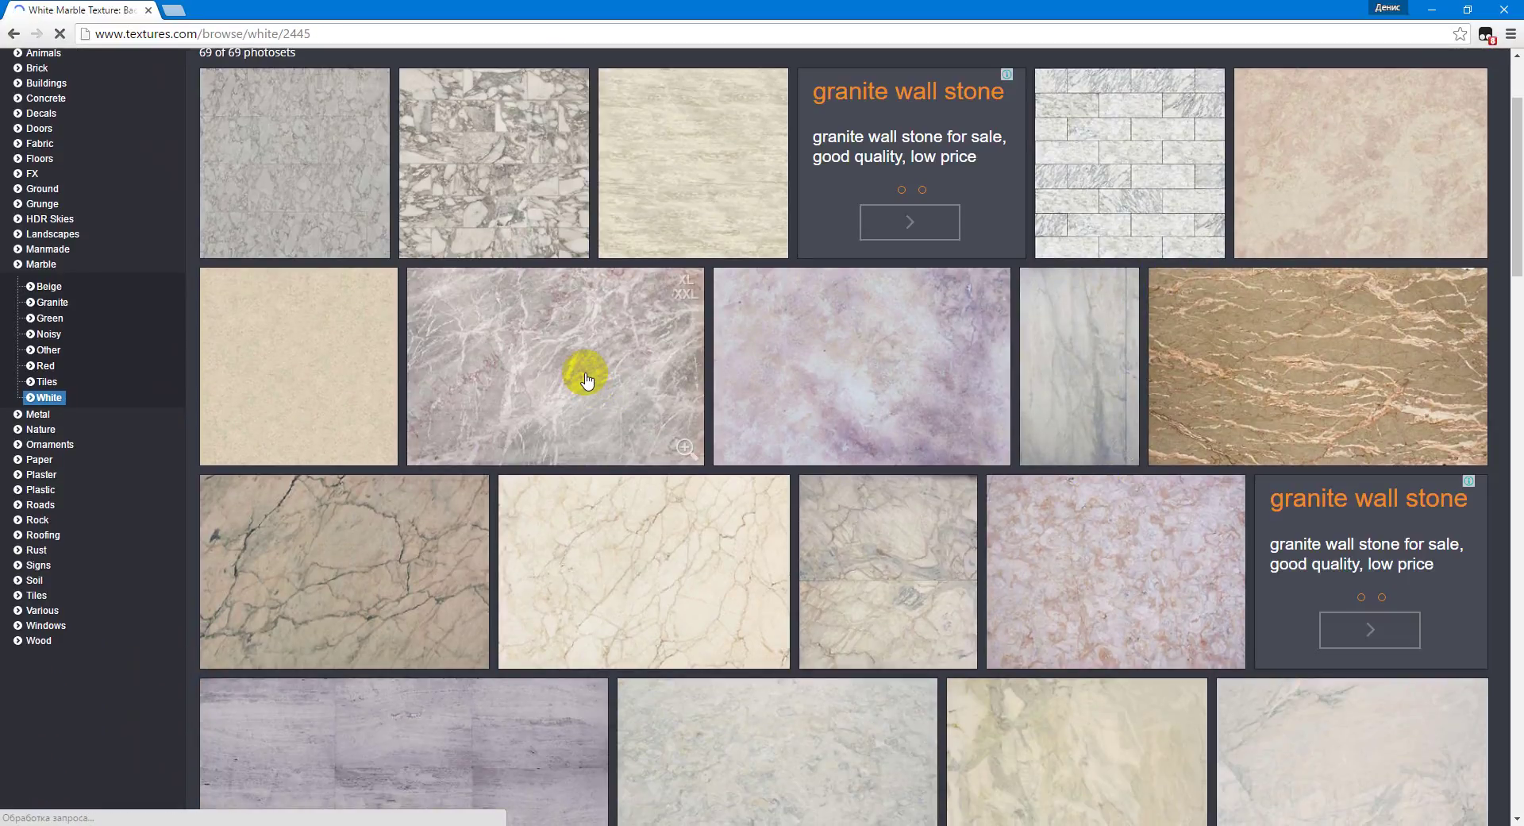
left_click(587, 380)
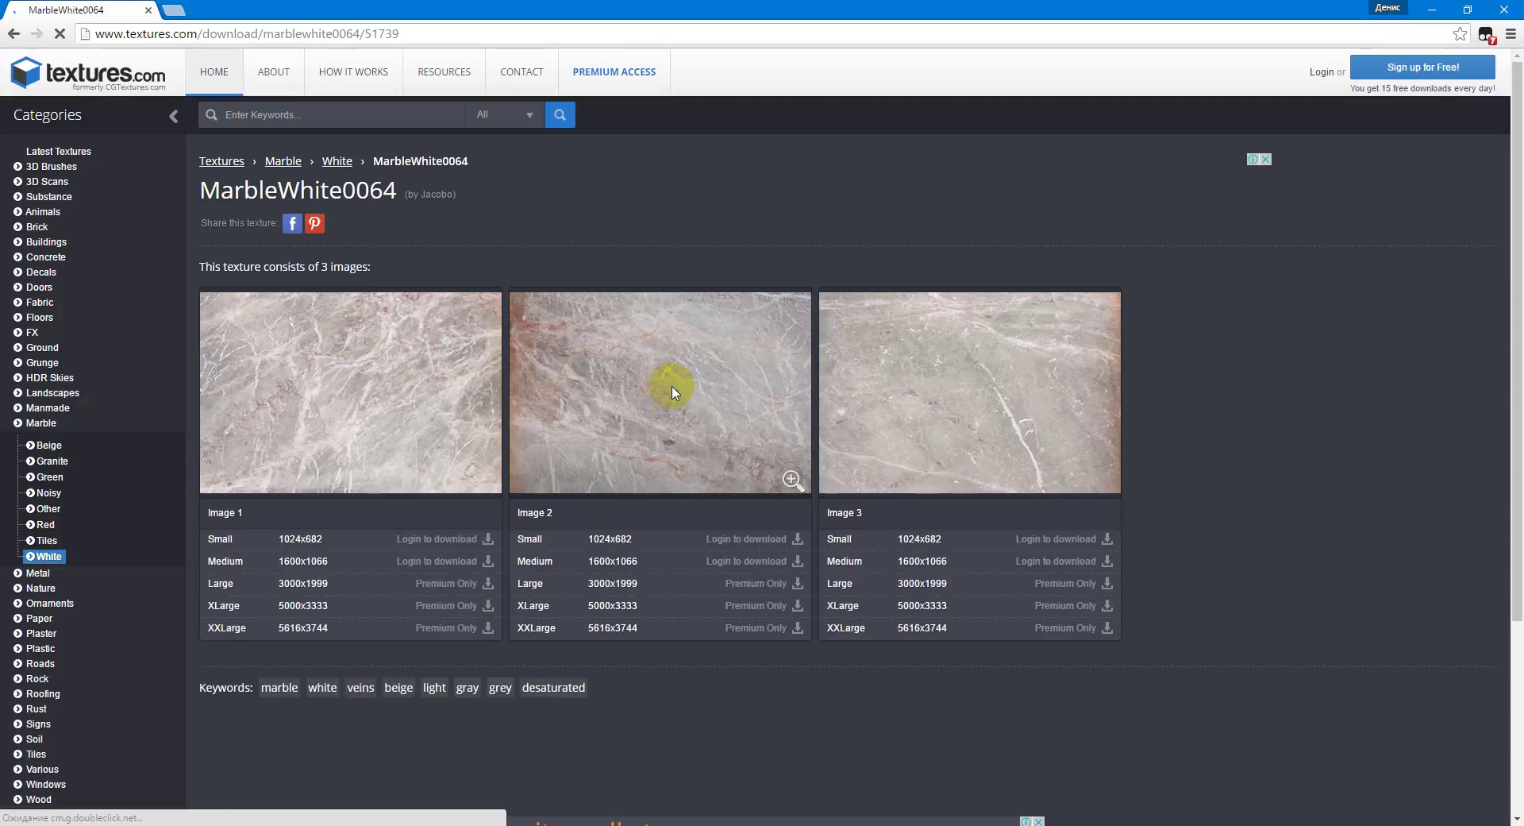
Join Textures.com, then download MarbleWhite0064 Image 1 at medium 1600x1066
left_click(937, 628)
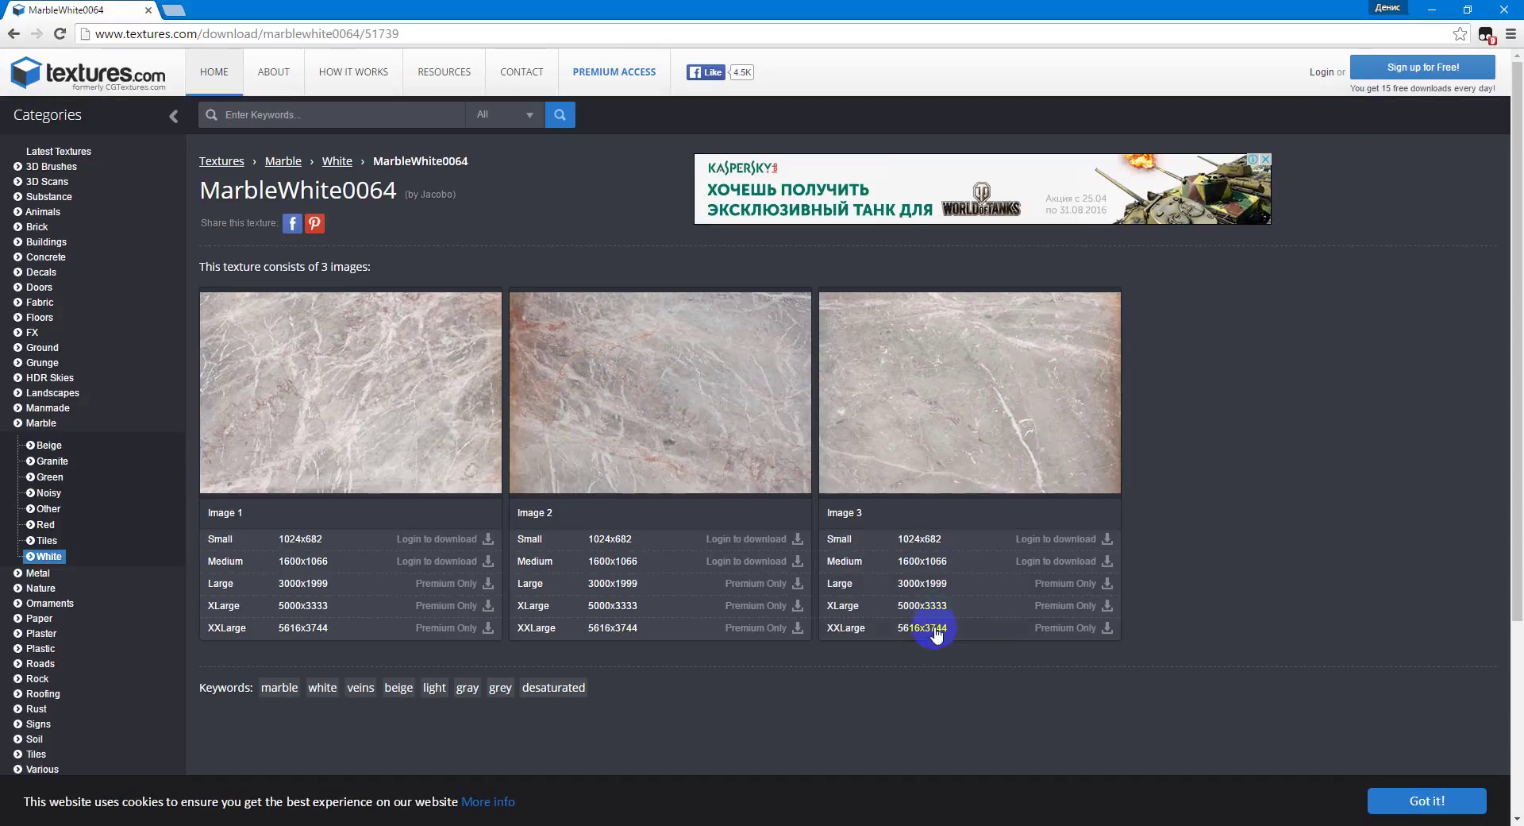
left_click(1382, 80)
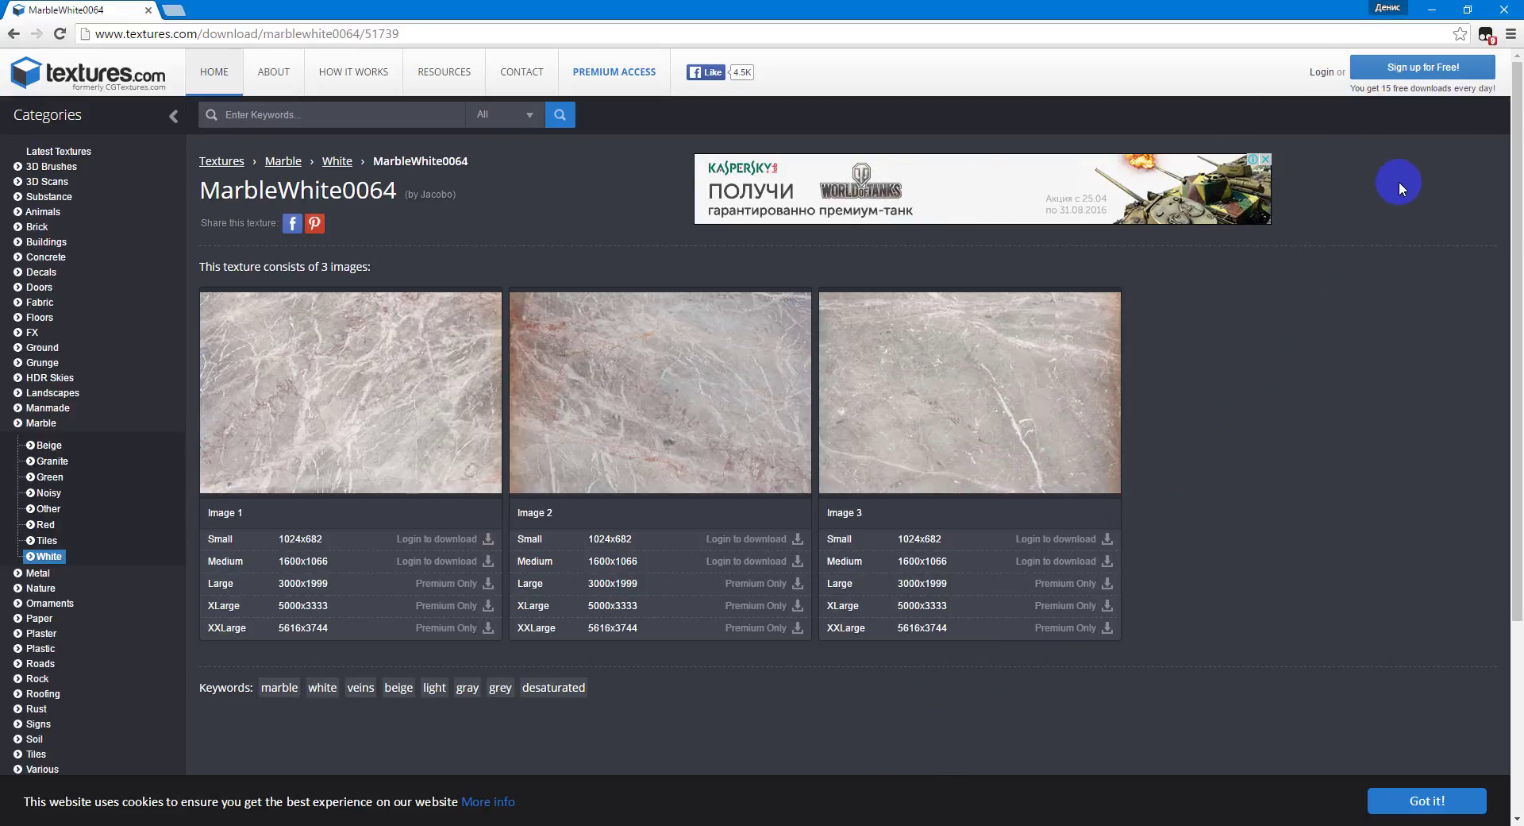
left_click(1417, 68)
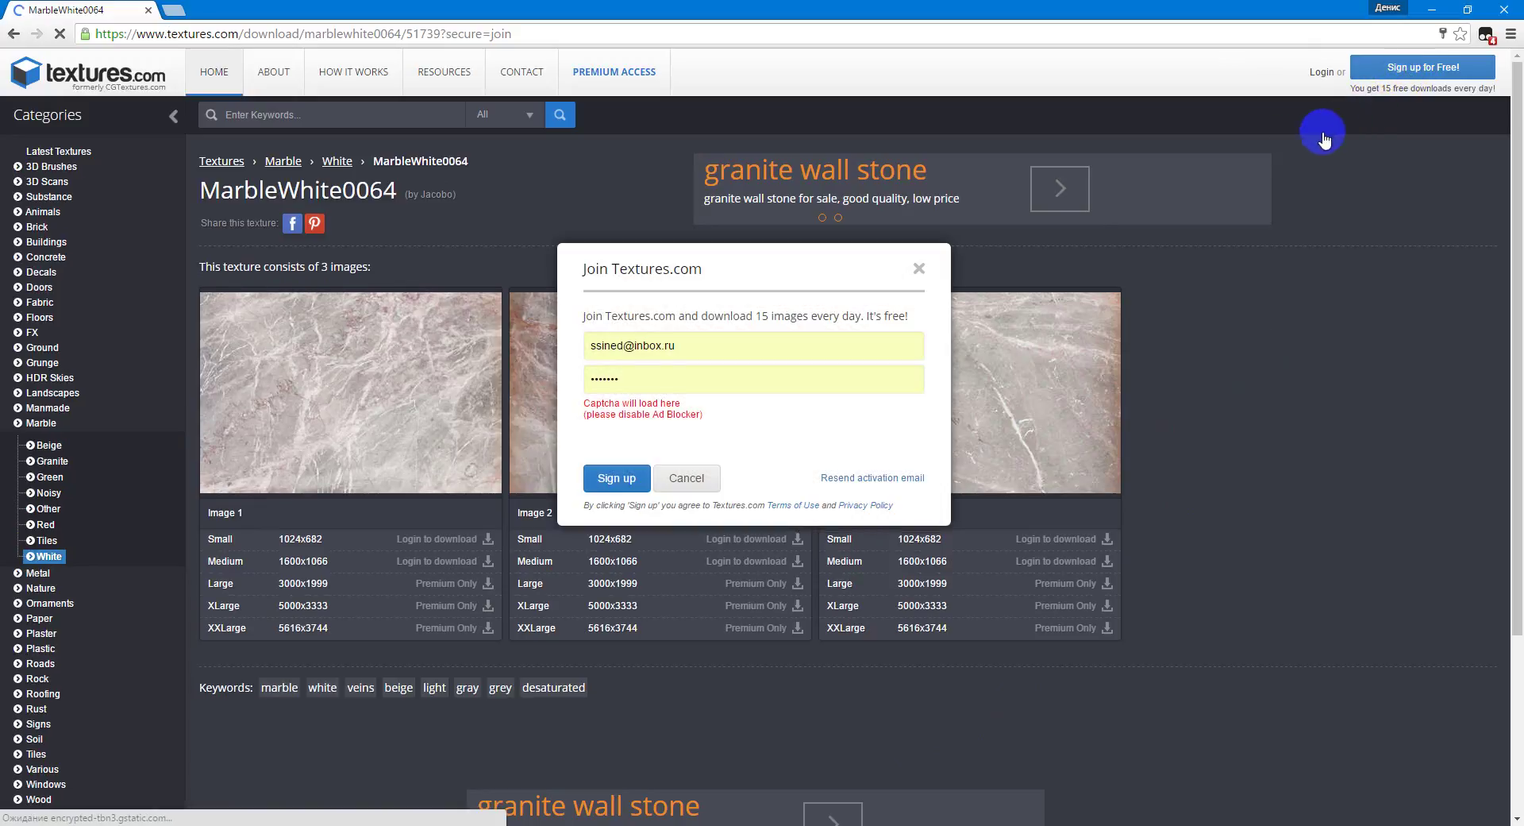
left_click(918, 268)
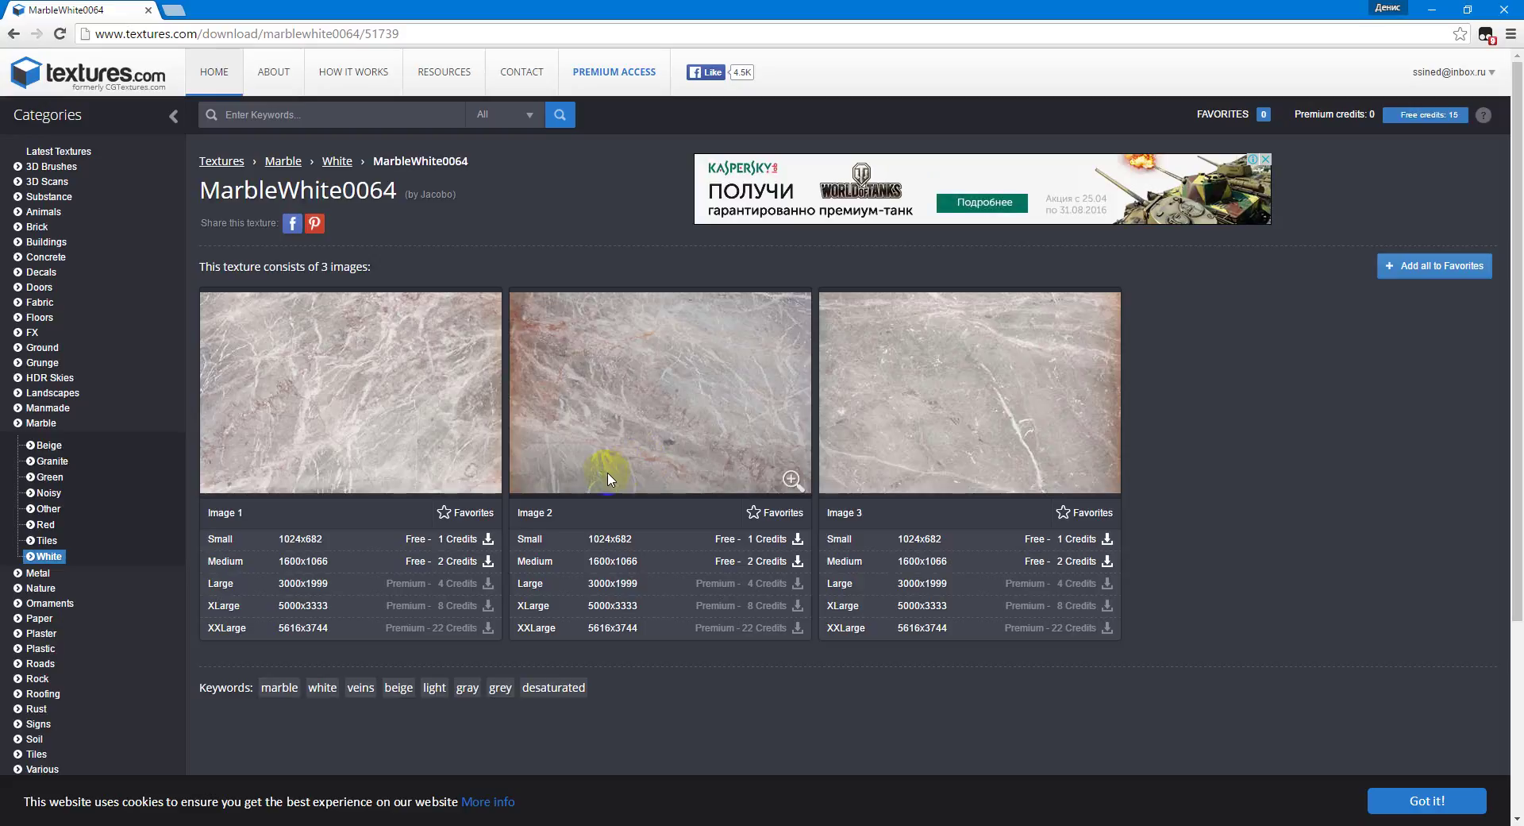
left_click(371, 568)
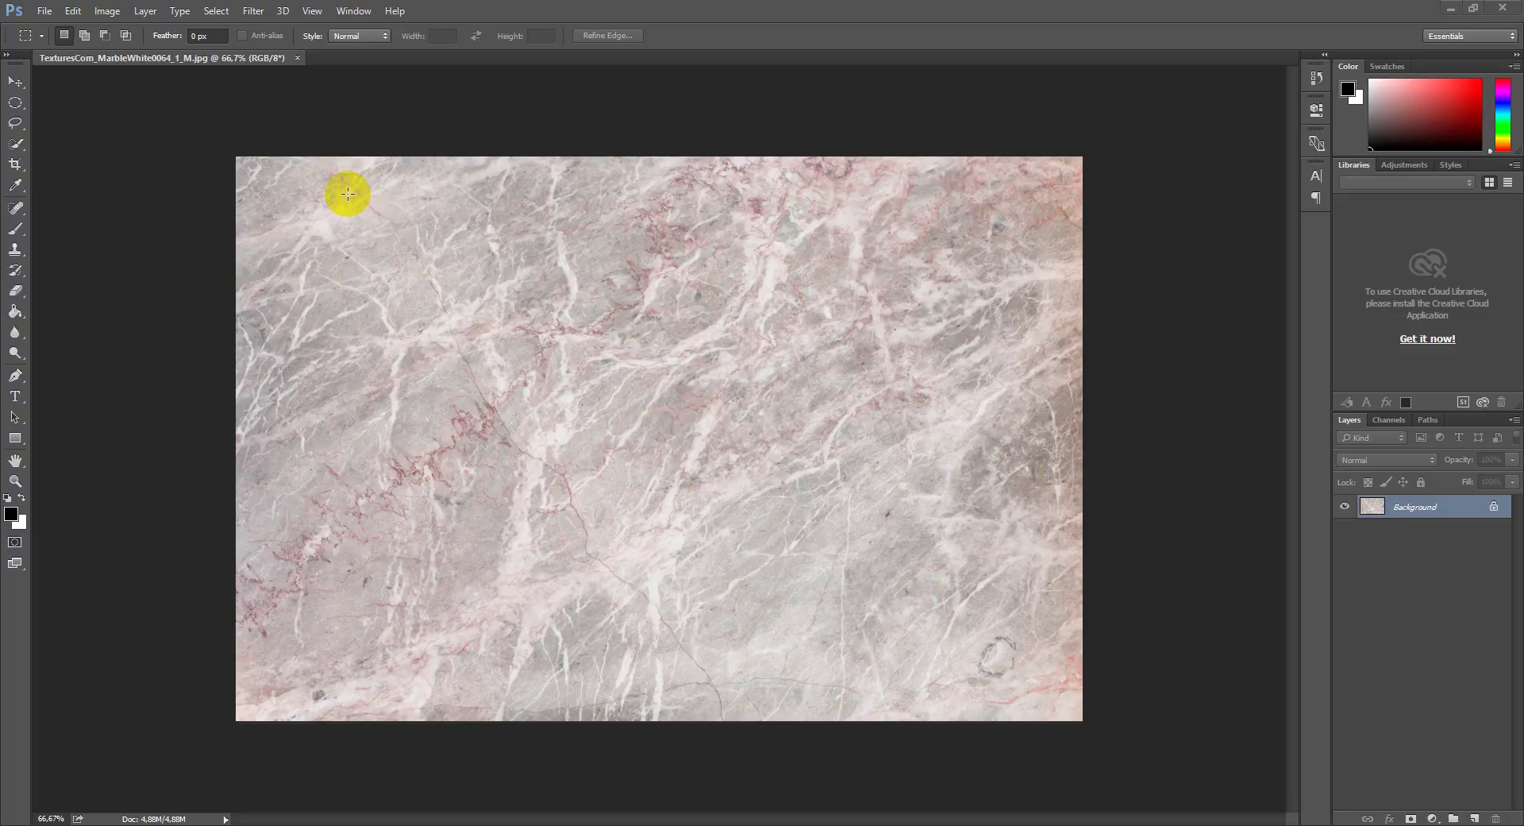
Enlarge the canvas to 200% width and height, anchored top-left
left_click(109, 16)
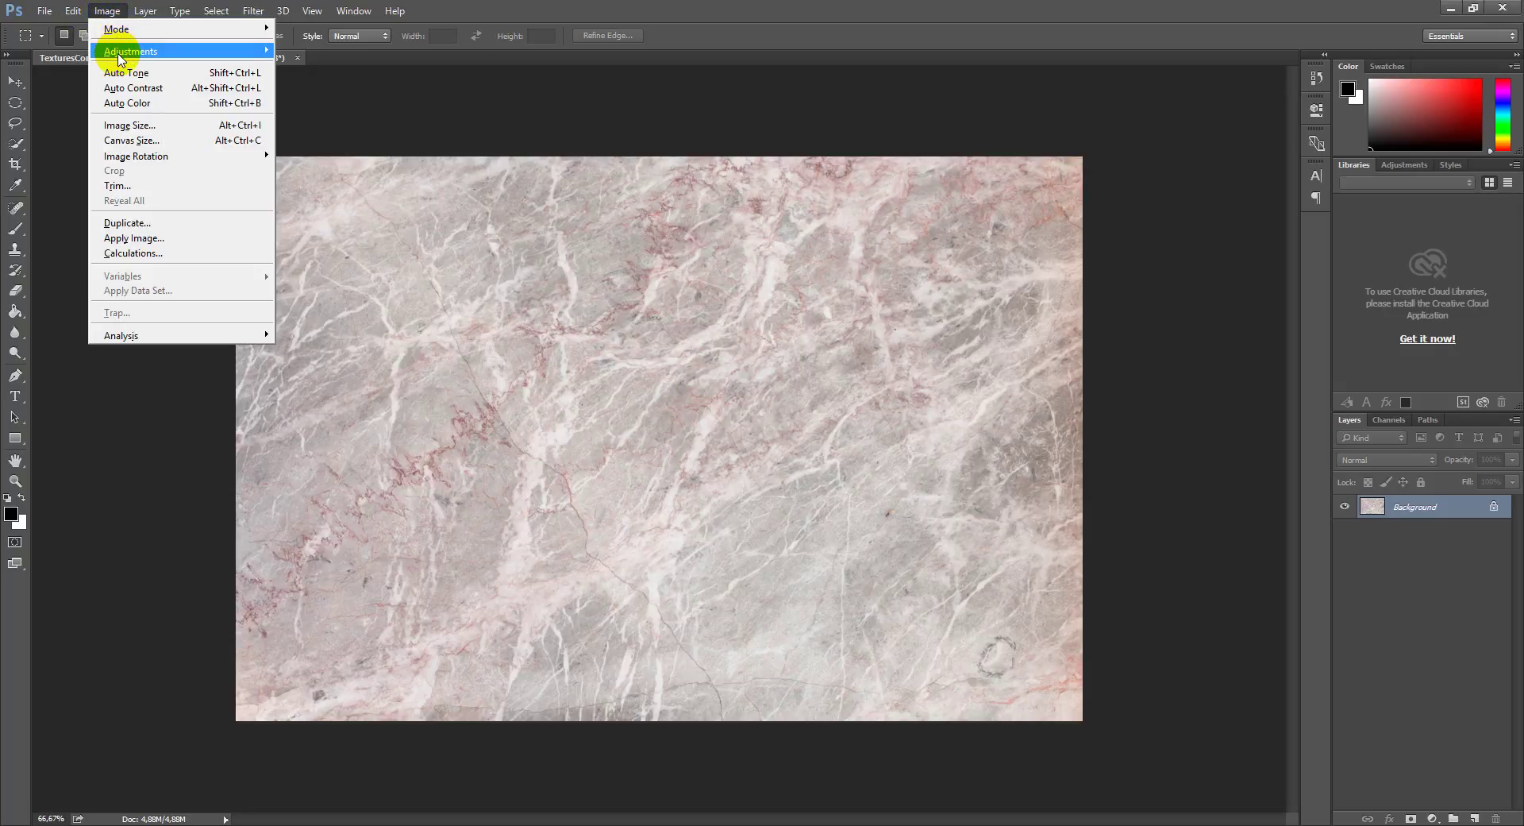
left_click(190, 143)
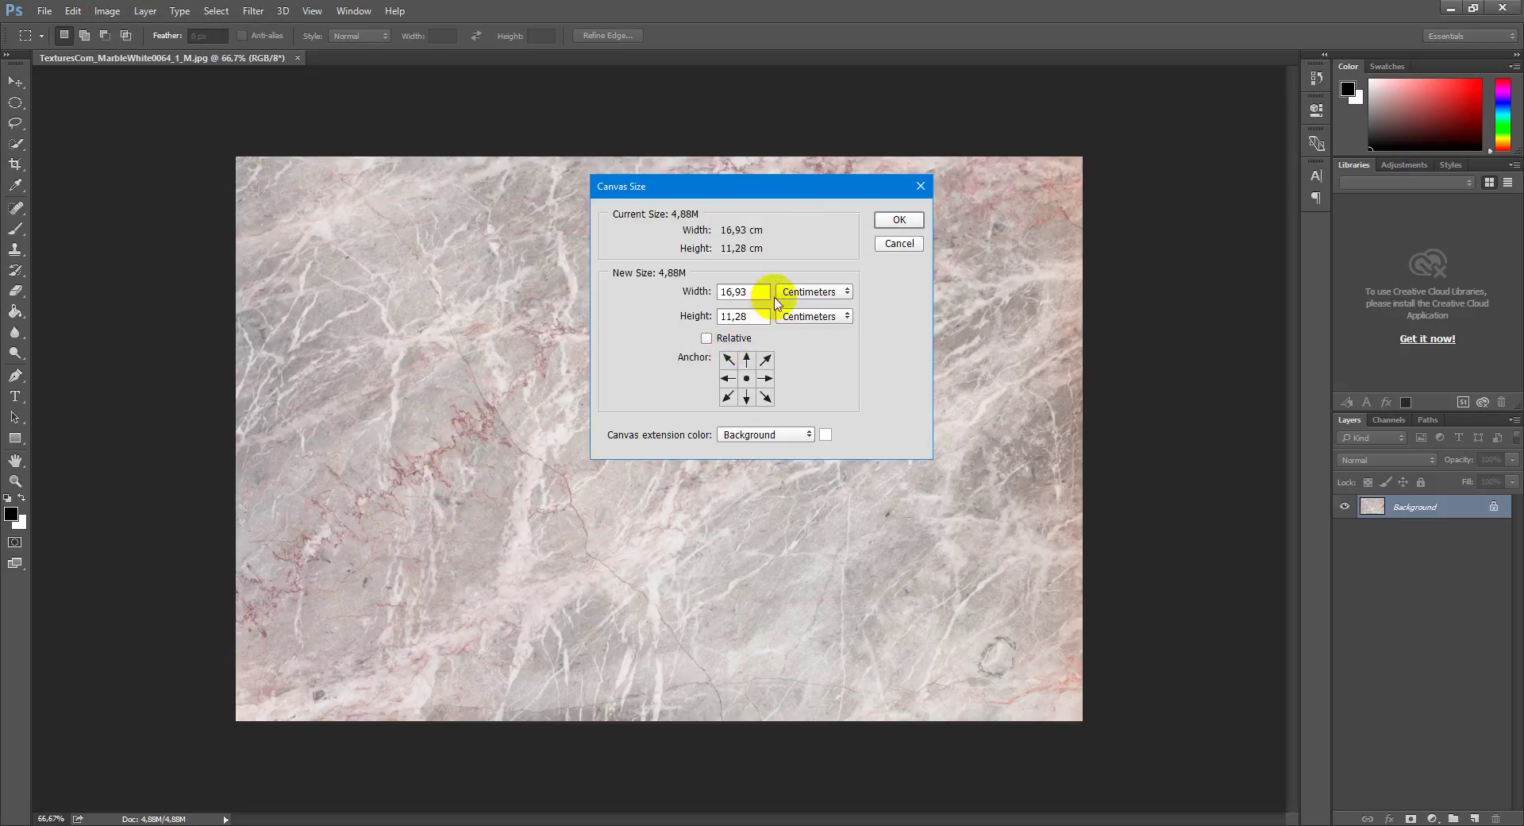
left_click(813, 291)
left_click(822, 312)
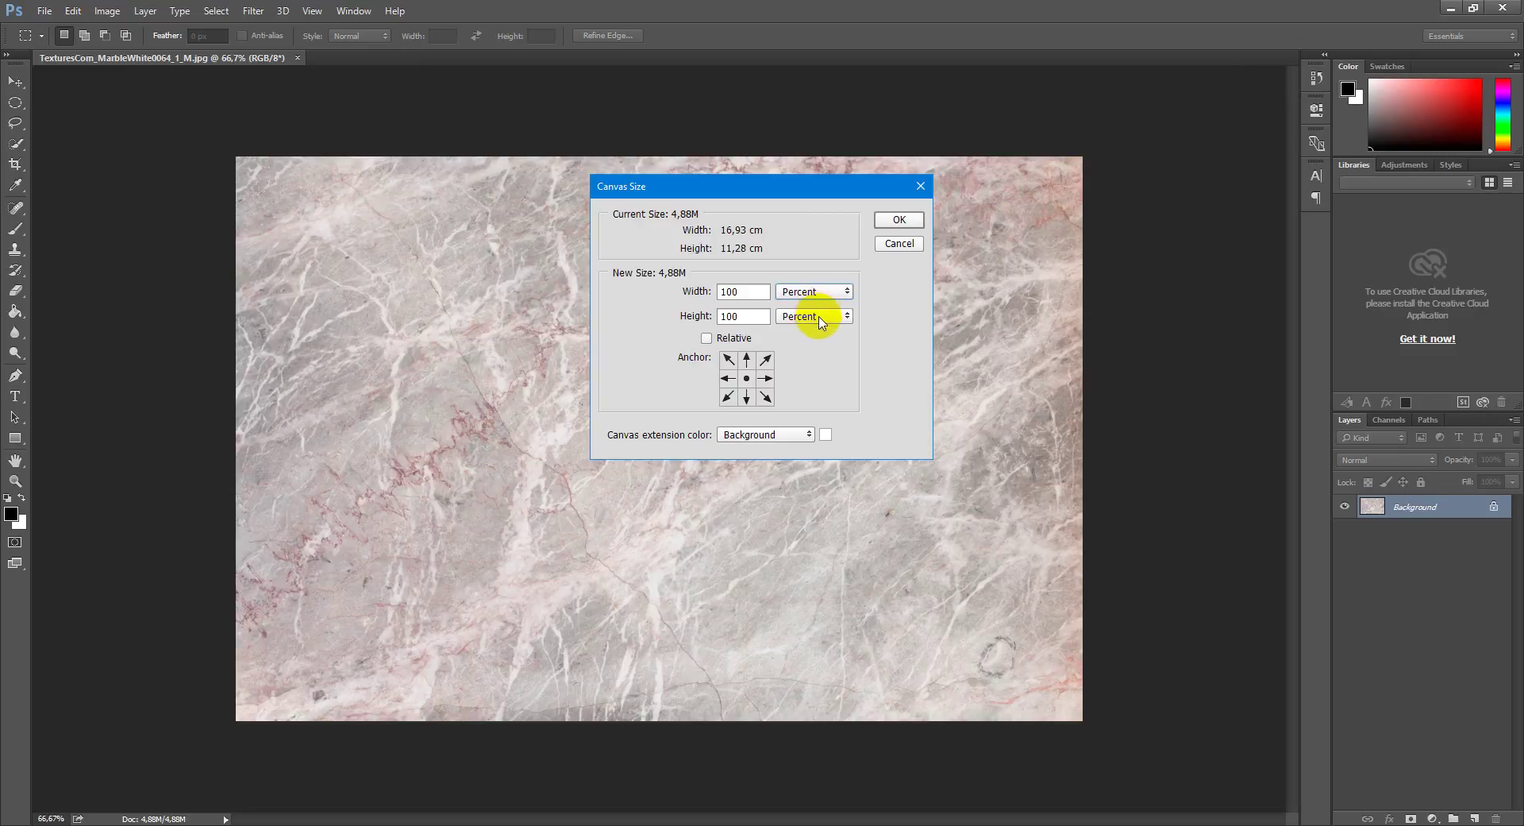
left_click_drag(725, 293, 688, 296)
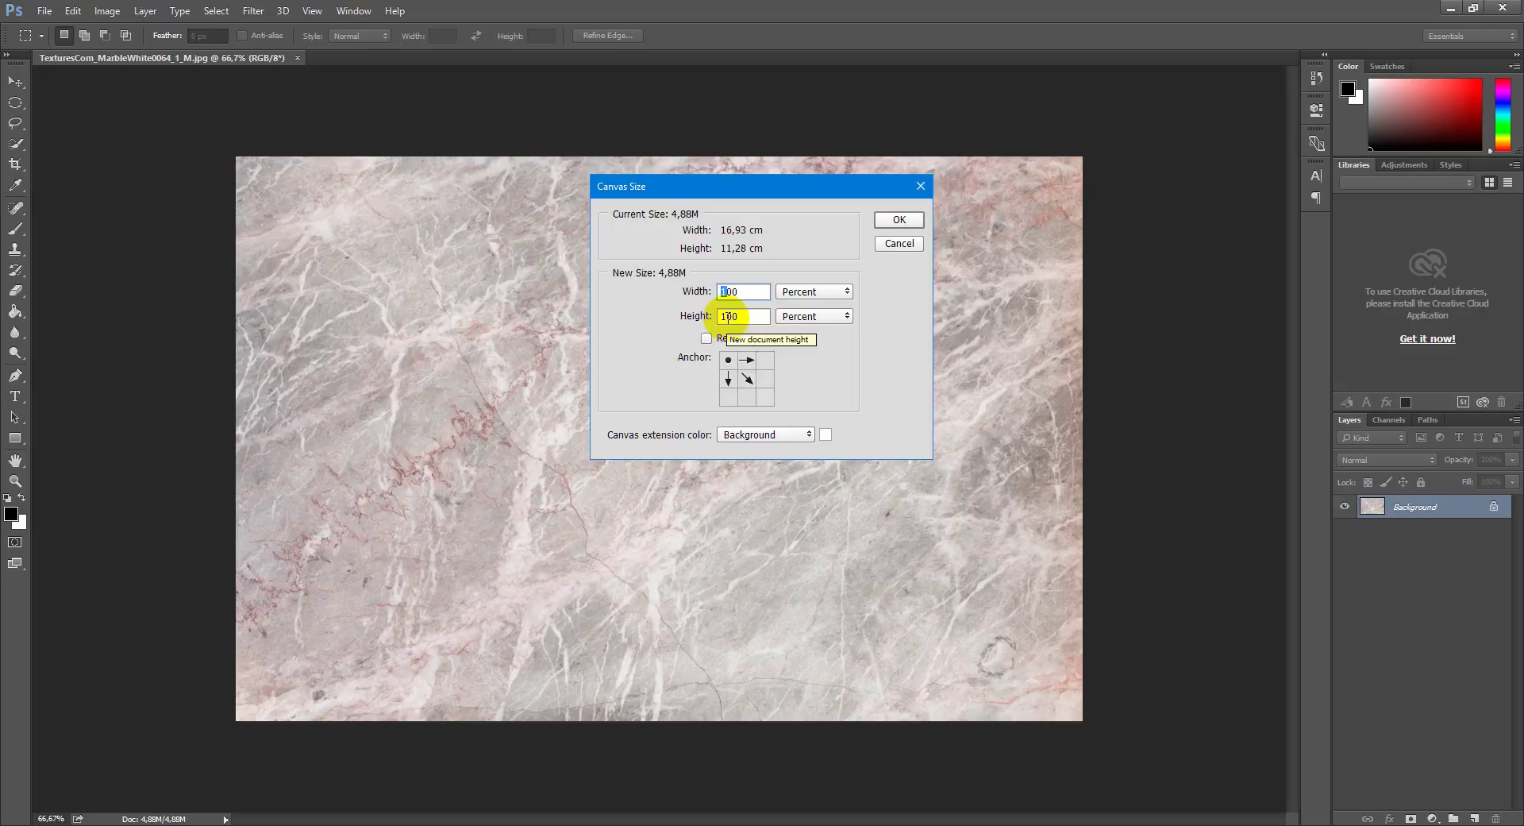
type("2")
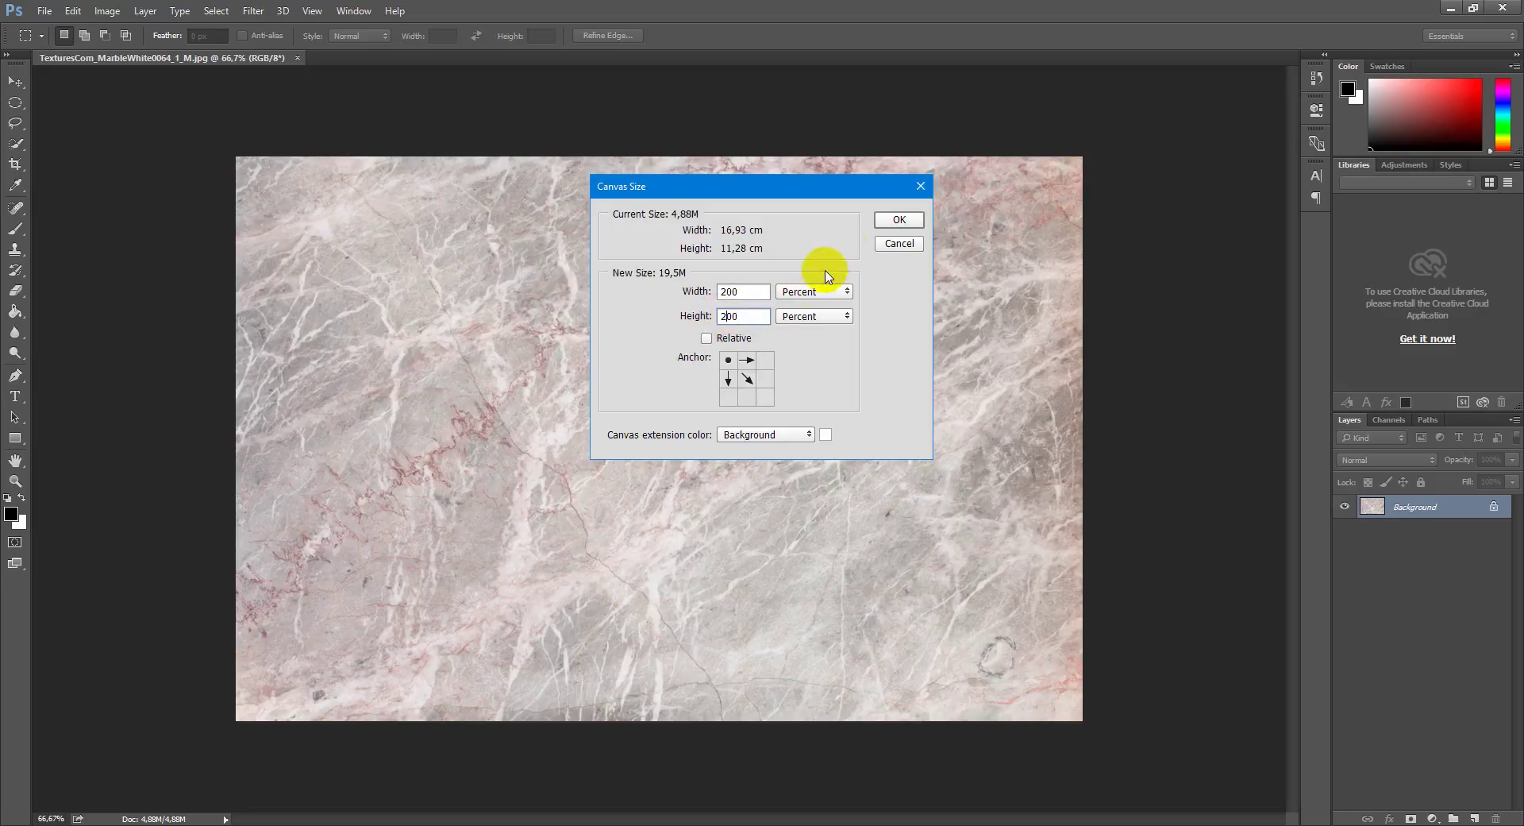
left_click(900, 220)
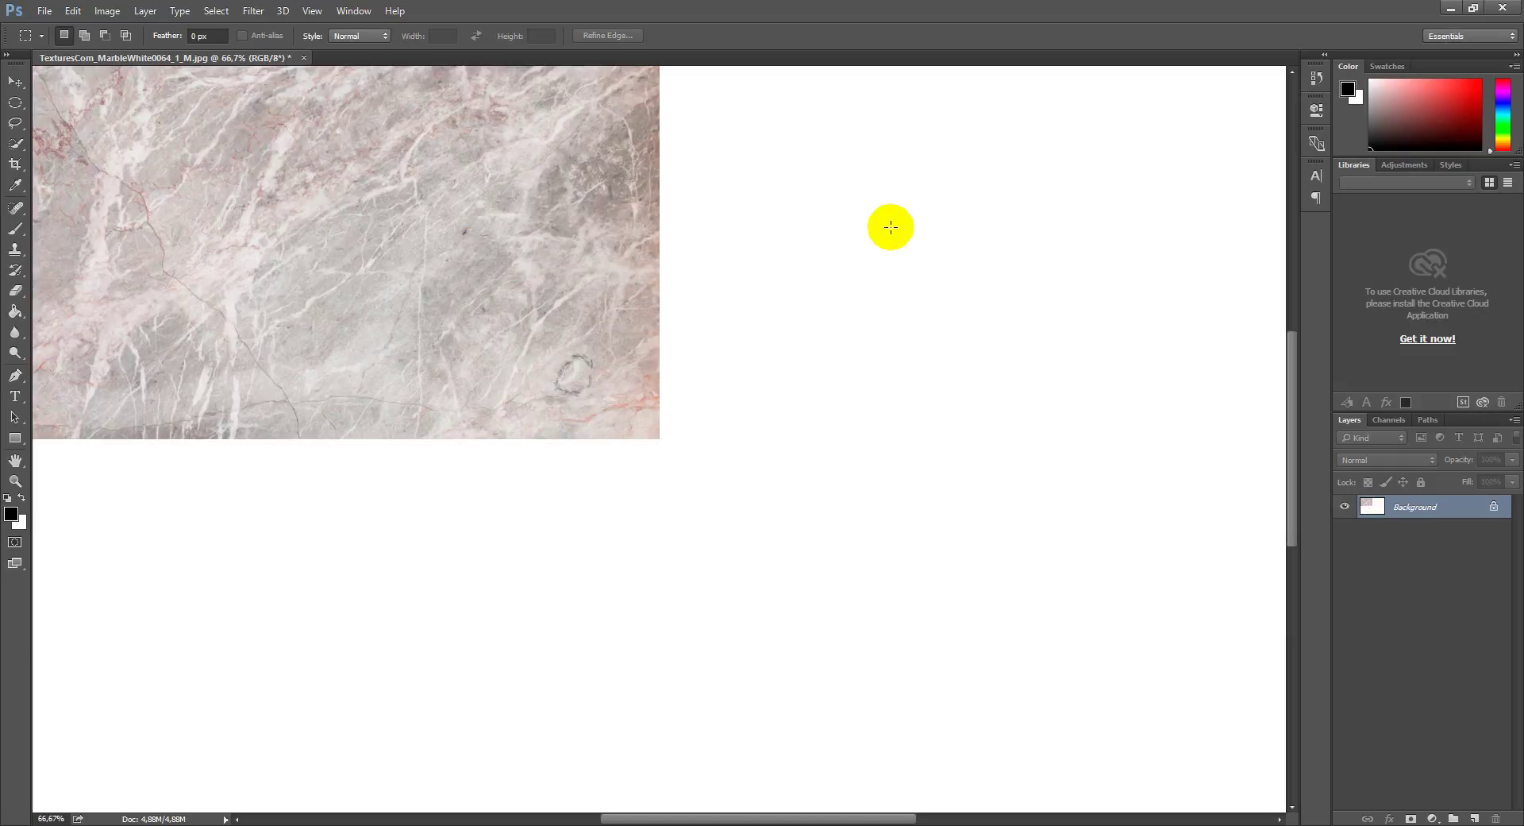
Fit the canvas on screen and marquee-select the original marble in the top-left quarter
key("ctrl+0")
scroll(720, 292, "up", 1)
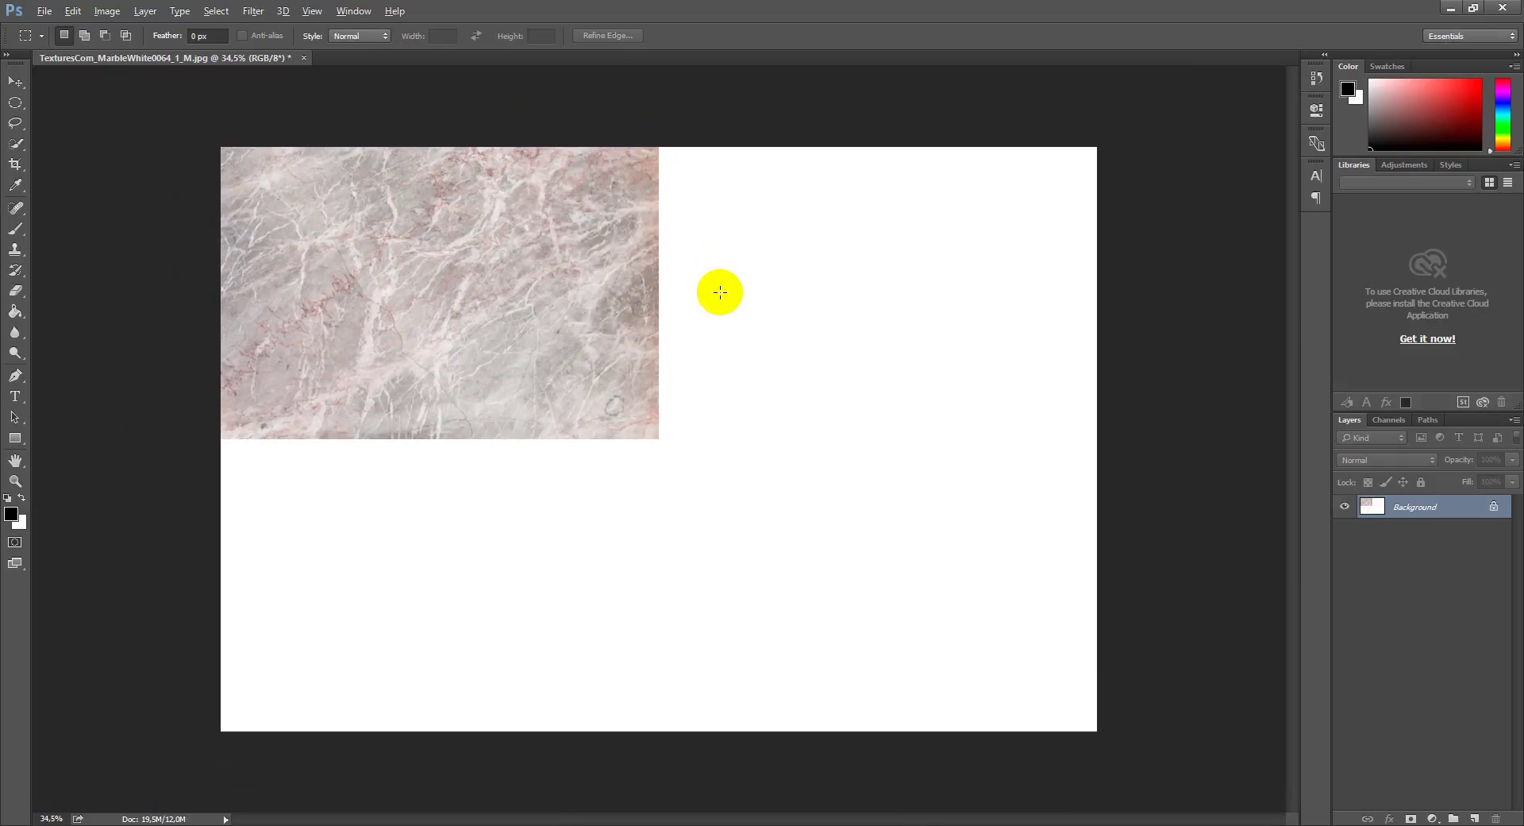
left_click(1122, 398)
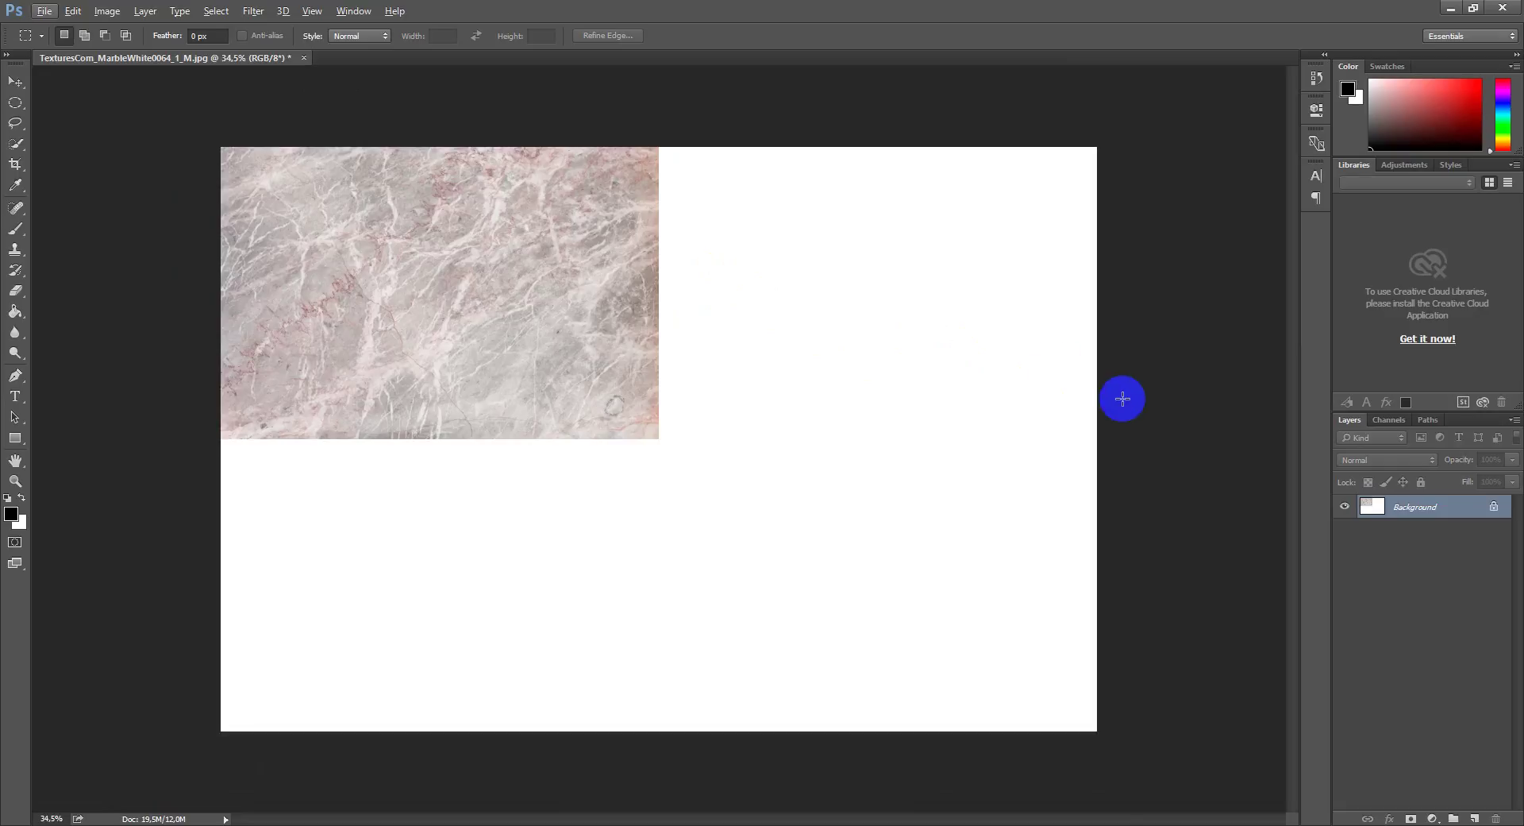
left_click(15, 81)
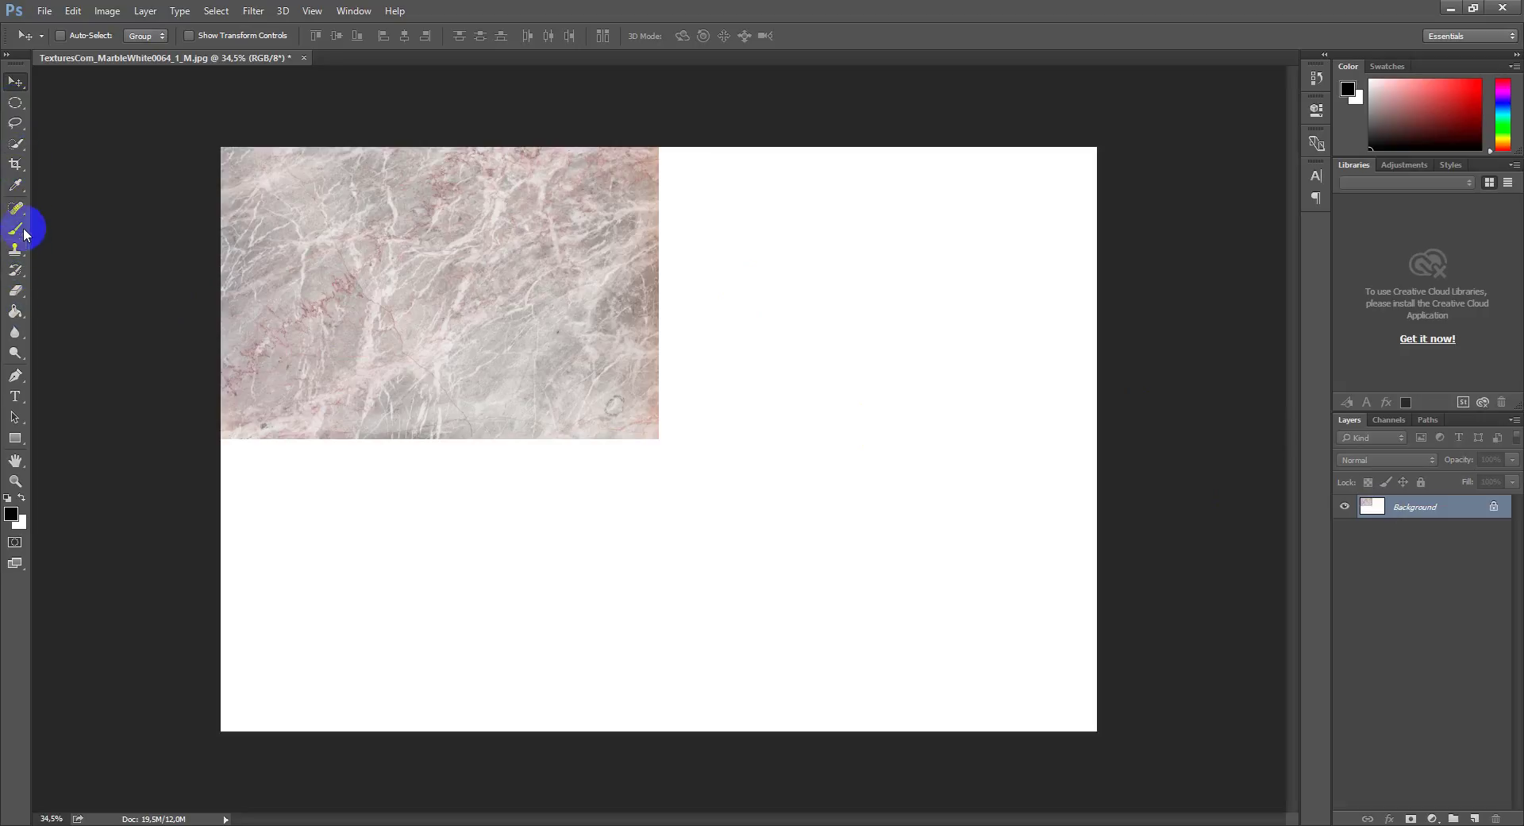
left_click(16, 144)
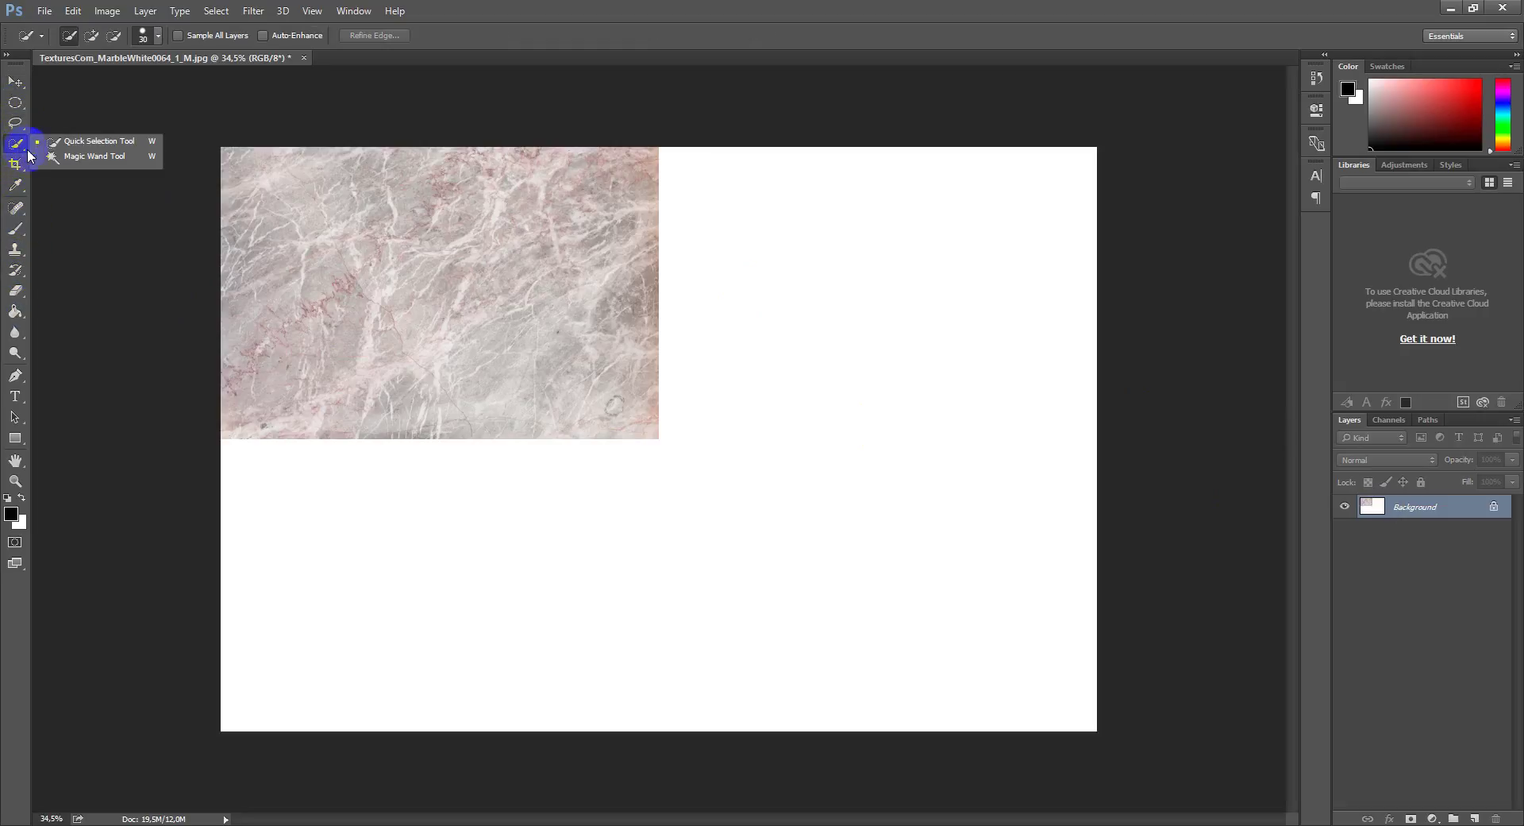
left_click(15, 102)
left_click(64, 105)
left_click_drag(222, 147, 659, 439)
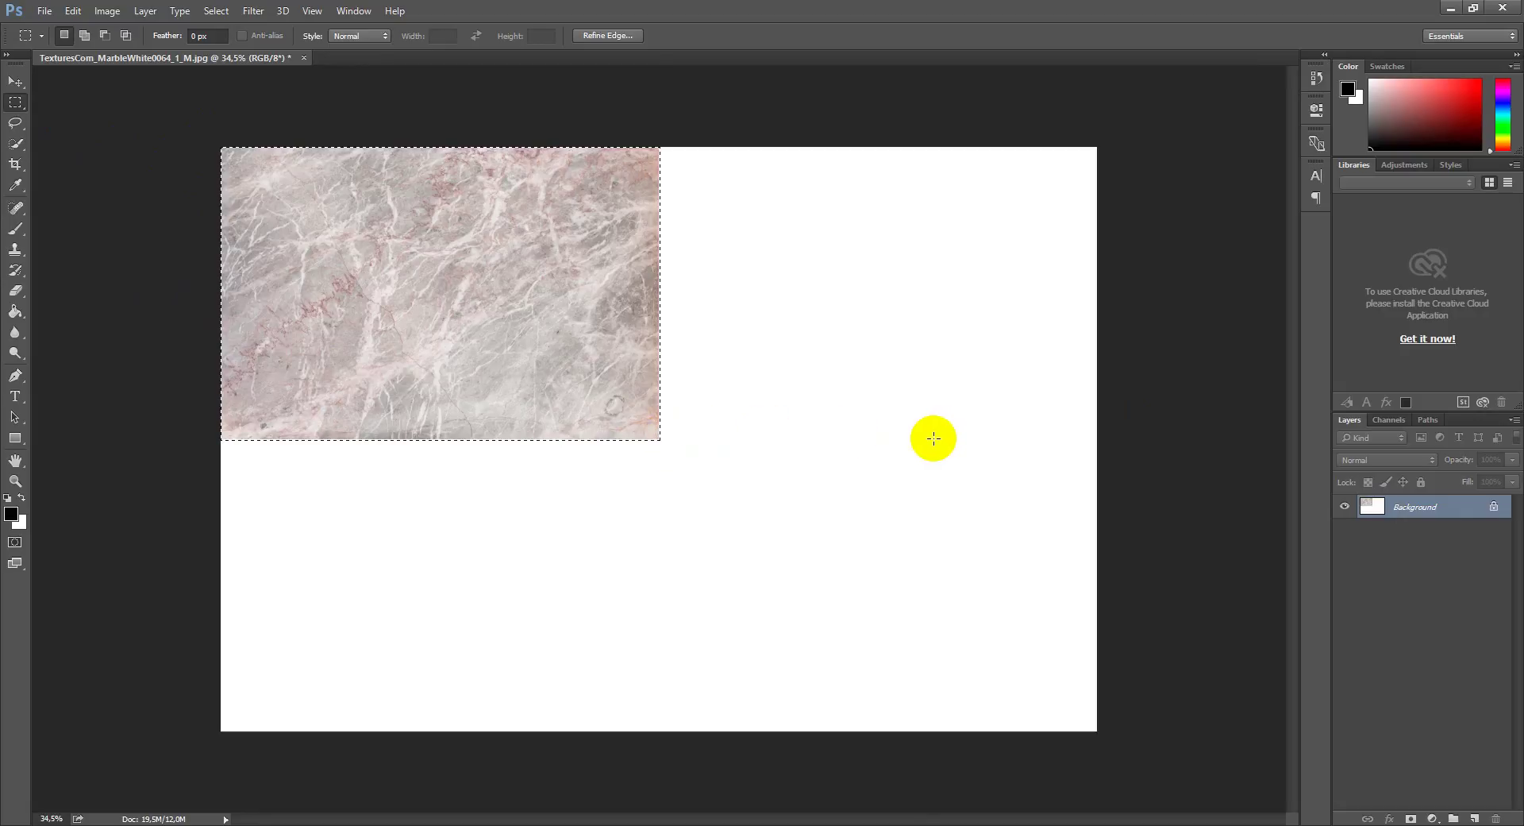
Duplicate the selected marble to a new layer and move the copy to the right
key("ctrl+j")
left_click(15, 81)
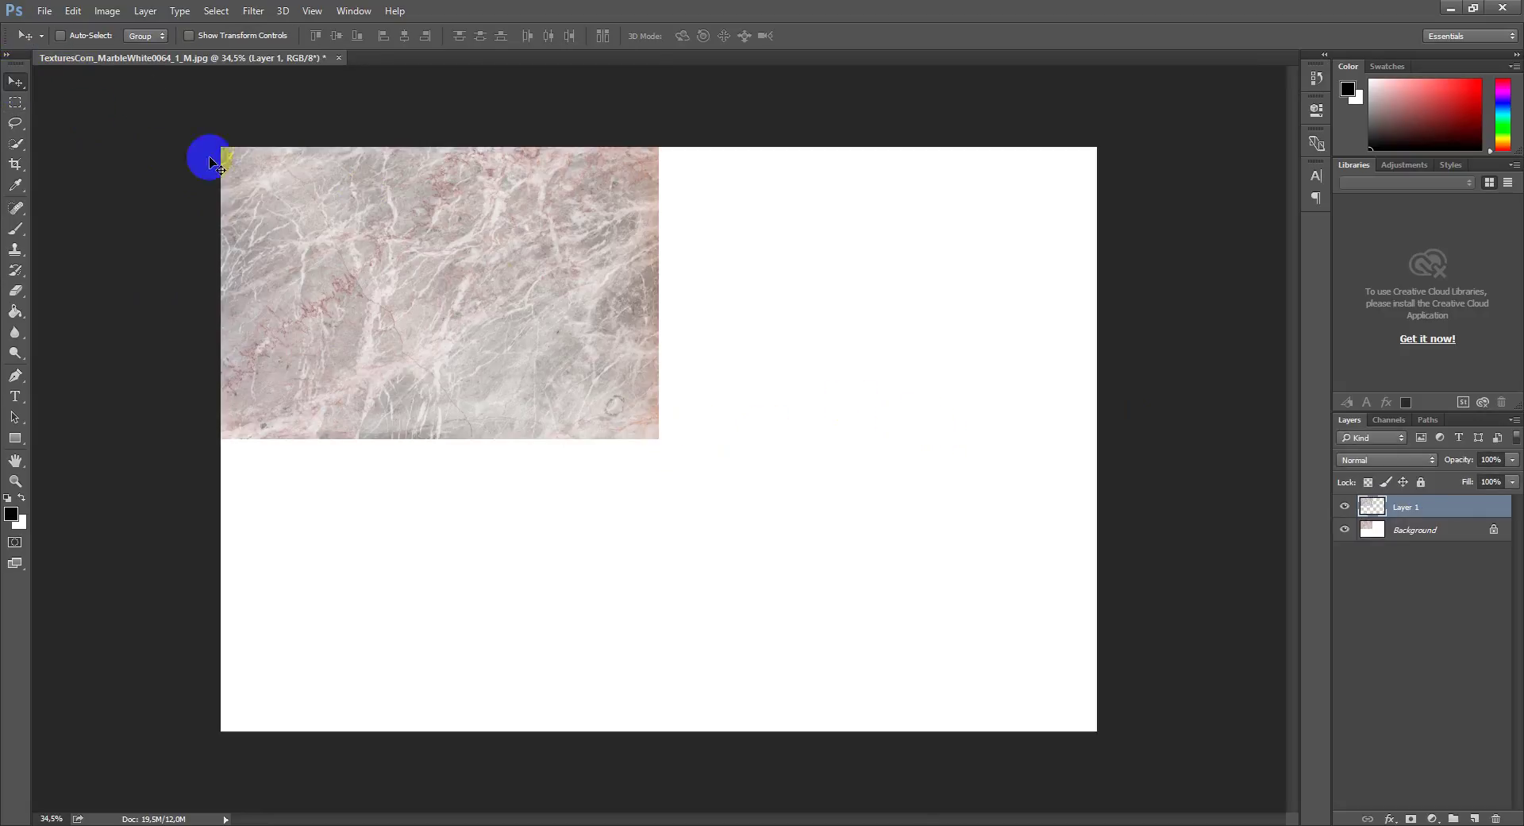
left_click_drag(414, 311, 852, 337)
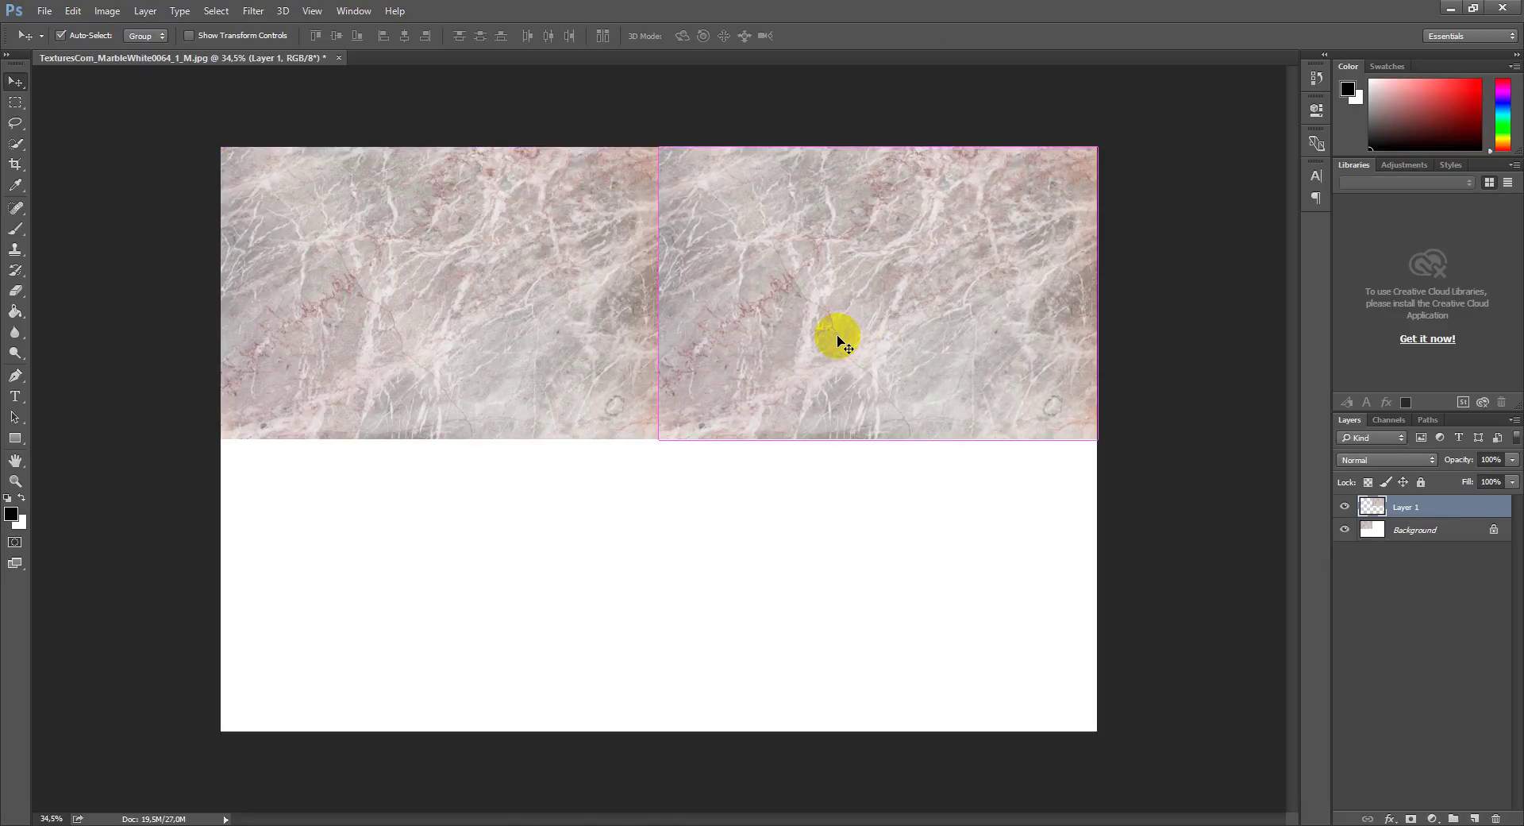
Flip the right-hand copy horizontally and nudge it left to close the seam
key("ctrl+t")
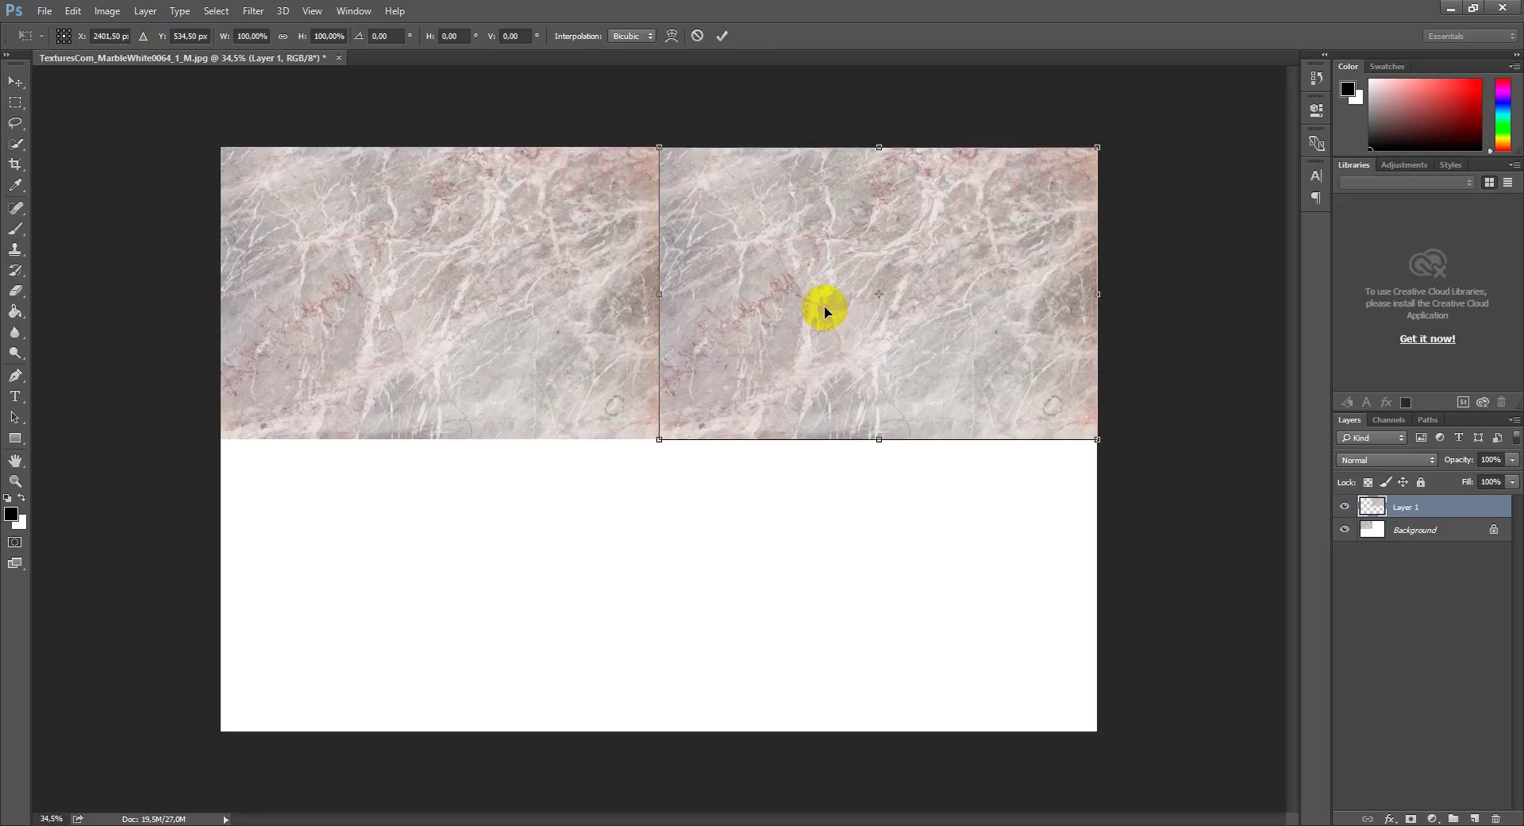
right_click(824, 307)
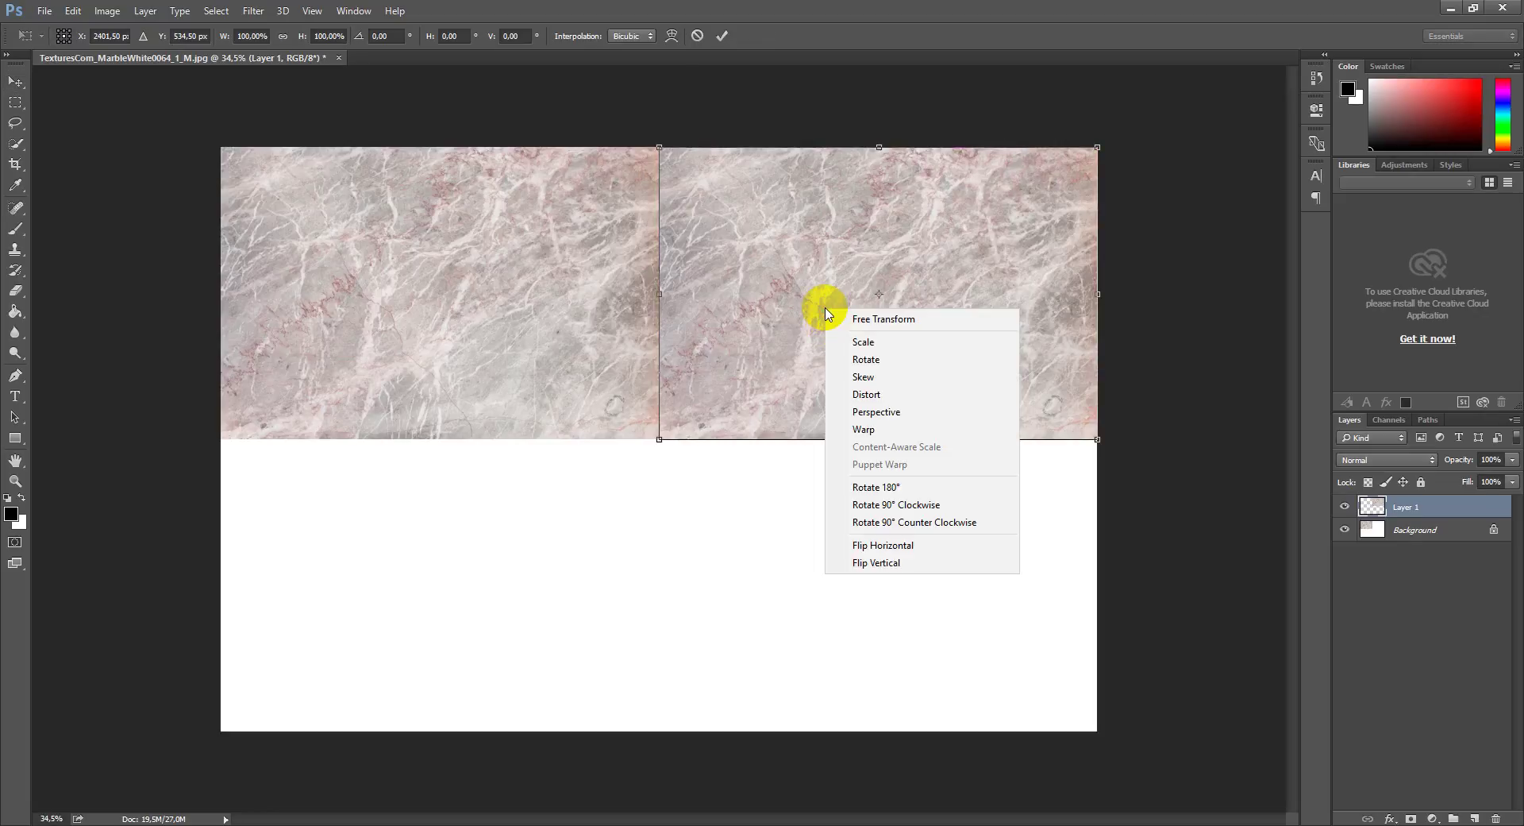
left_click(903, 548)
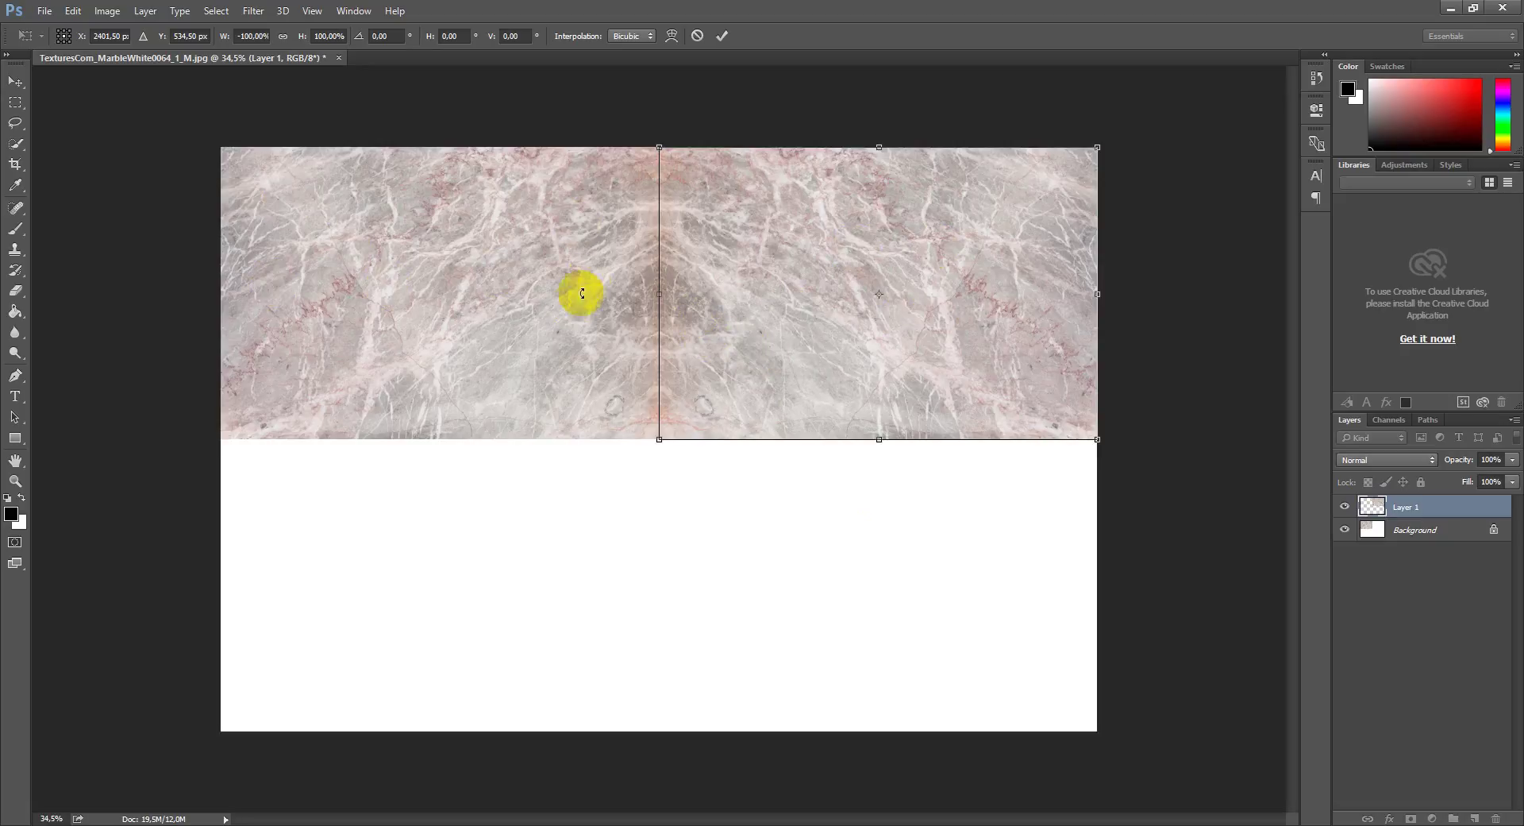
key("Return")
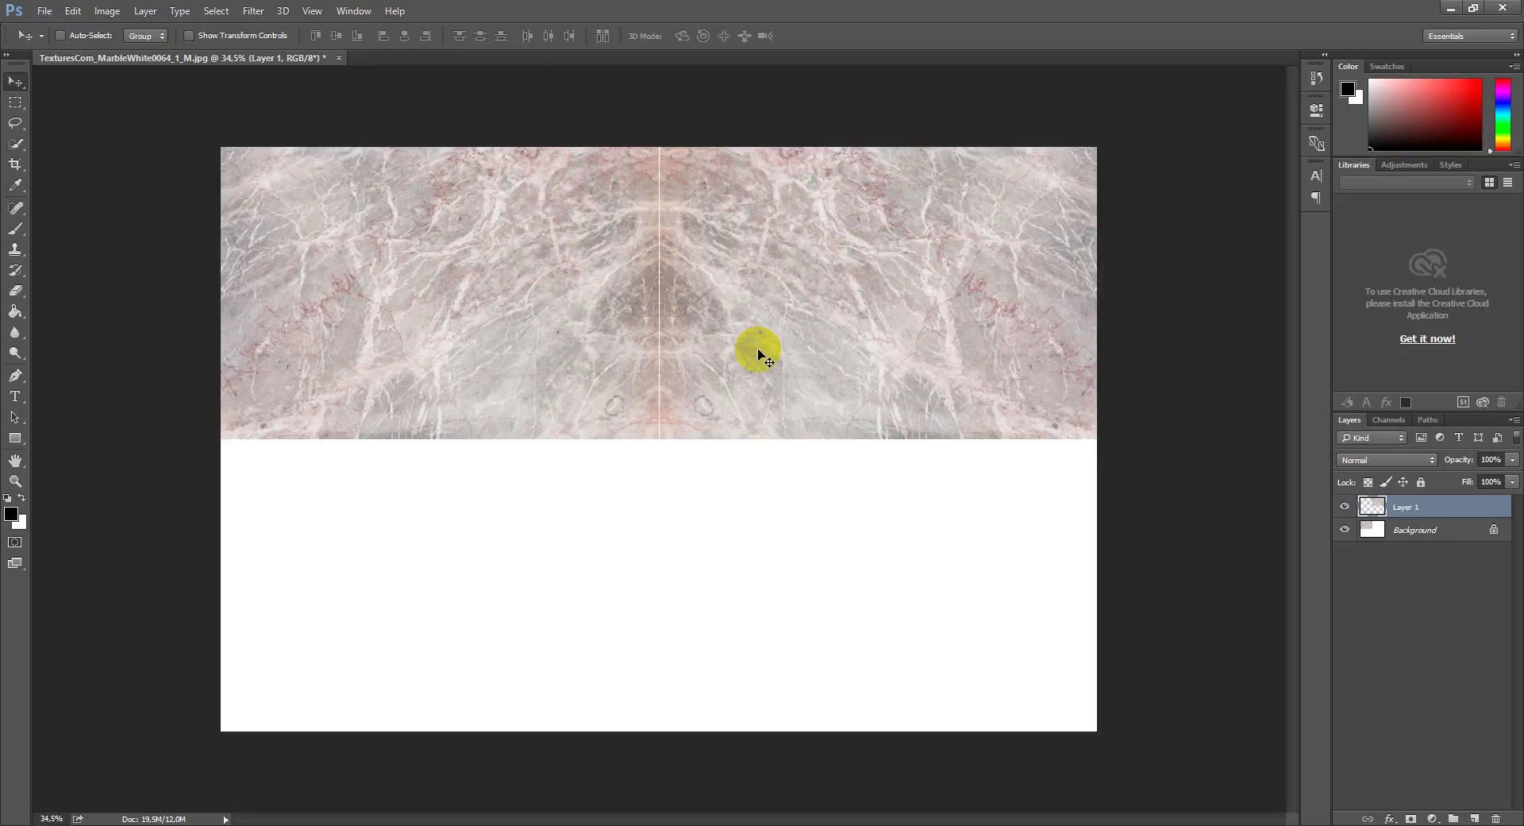
key("shift+Left")
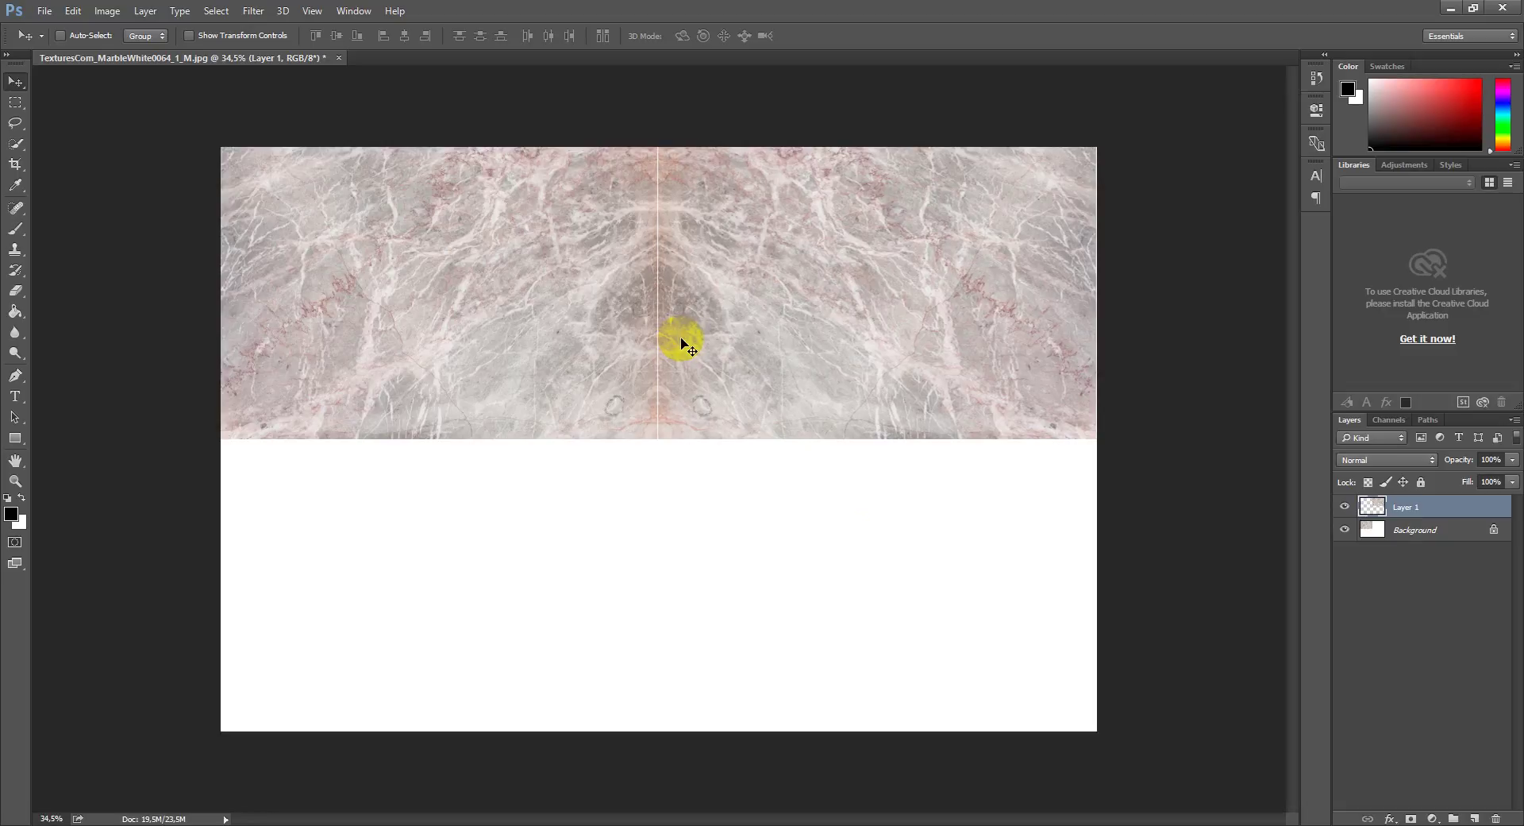
key("Left")
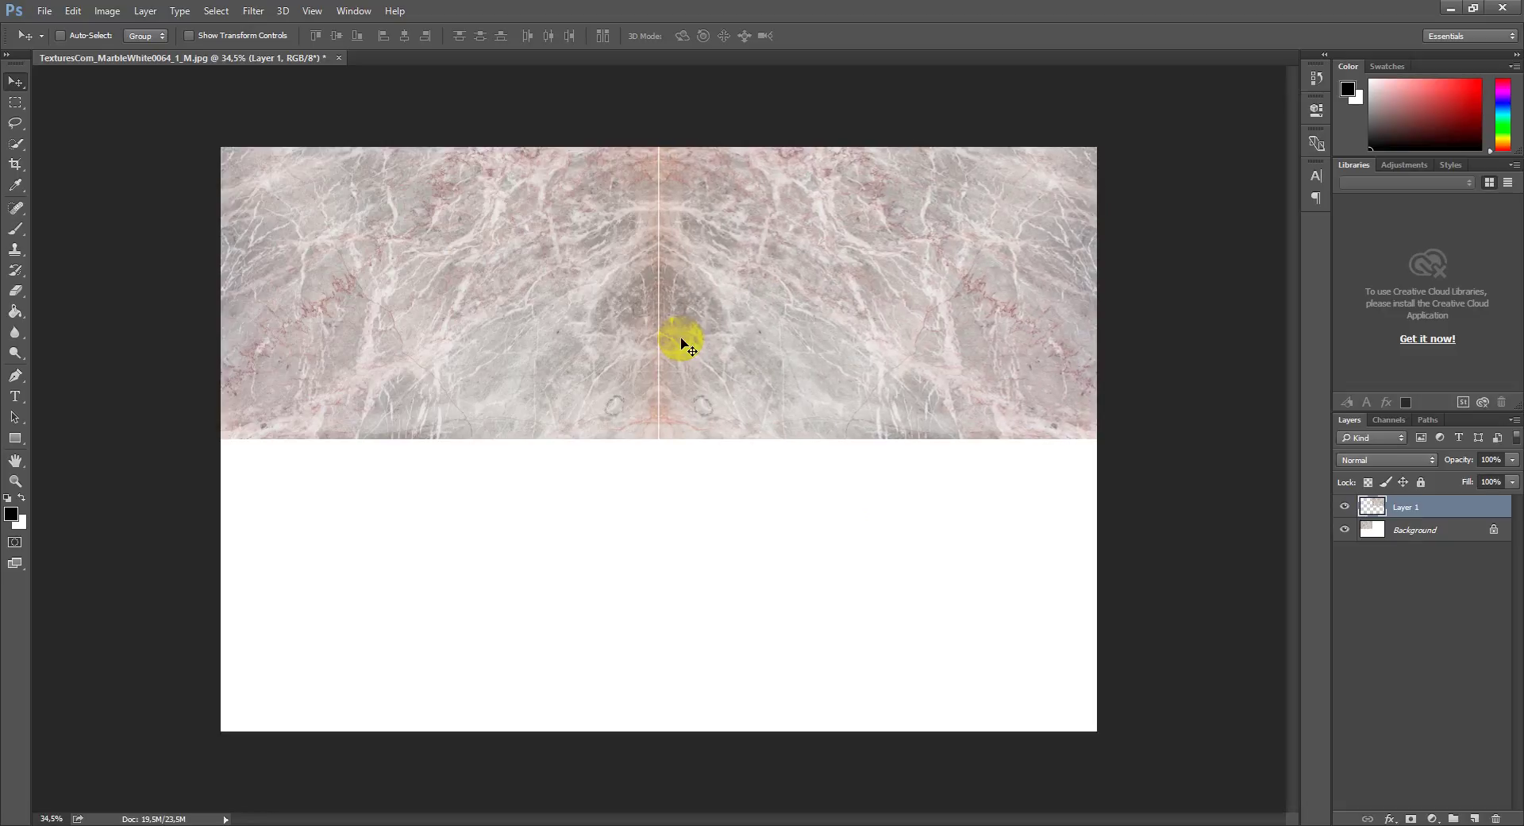
key("Left")
key("Left")
Merge the top half, copy it downward, flip it vertically and align it below
left_click(1416, 531)
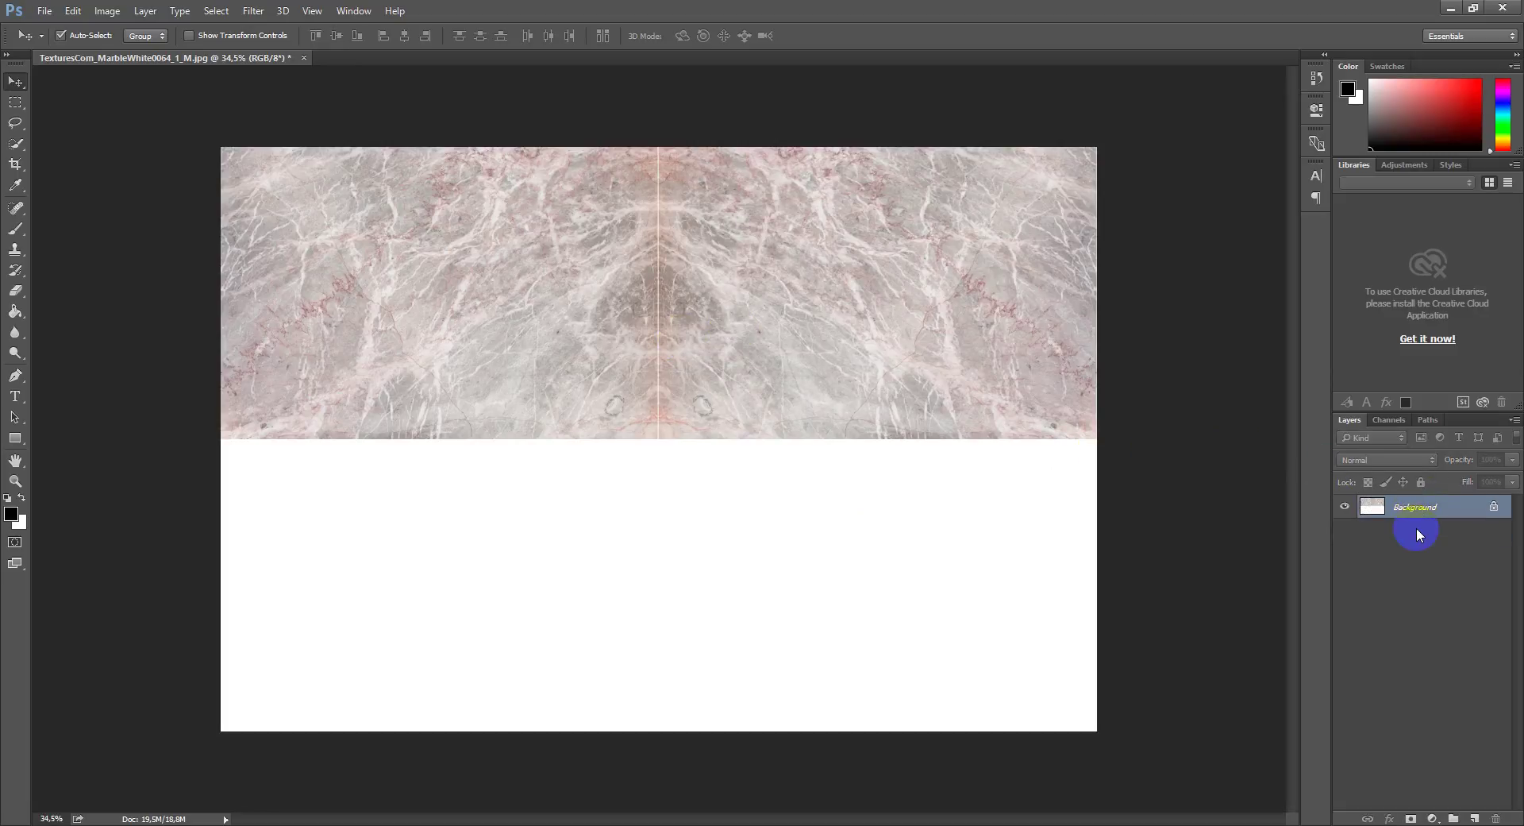
mouse_move(789, 289)
left_mouse_down()
mouse_move(793, 592)
mouse_move(793, 579)
left_mouse_up()
key("ctrl")
key("ctrl+t")
right_click(787, 530)
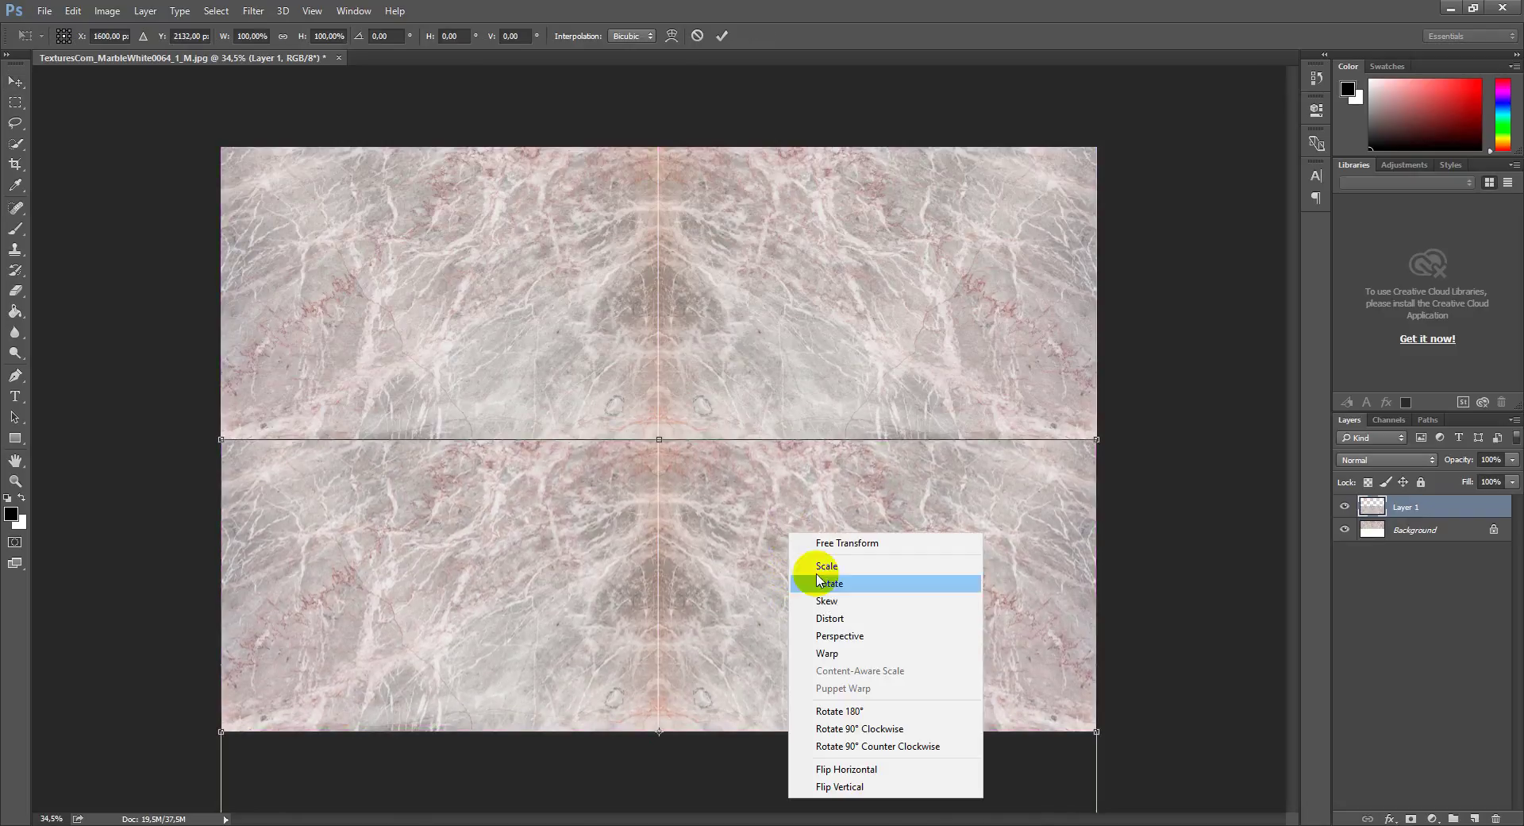
left_click(870, 784)
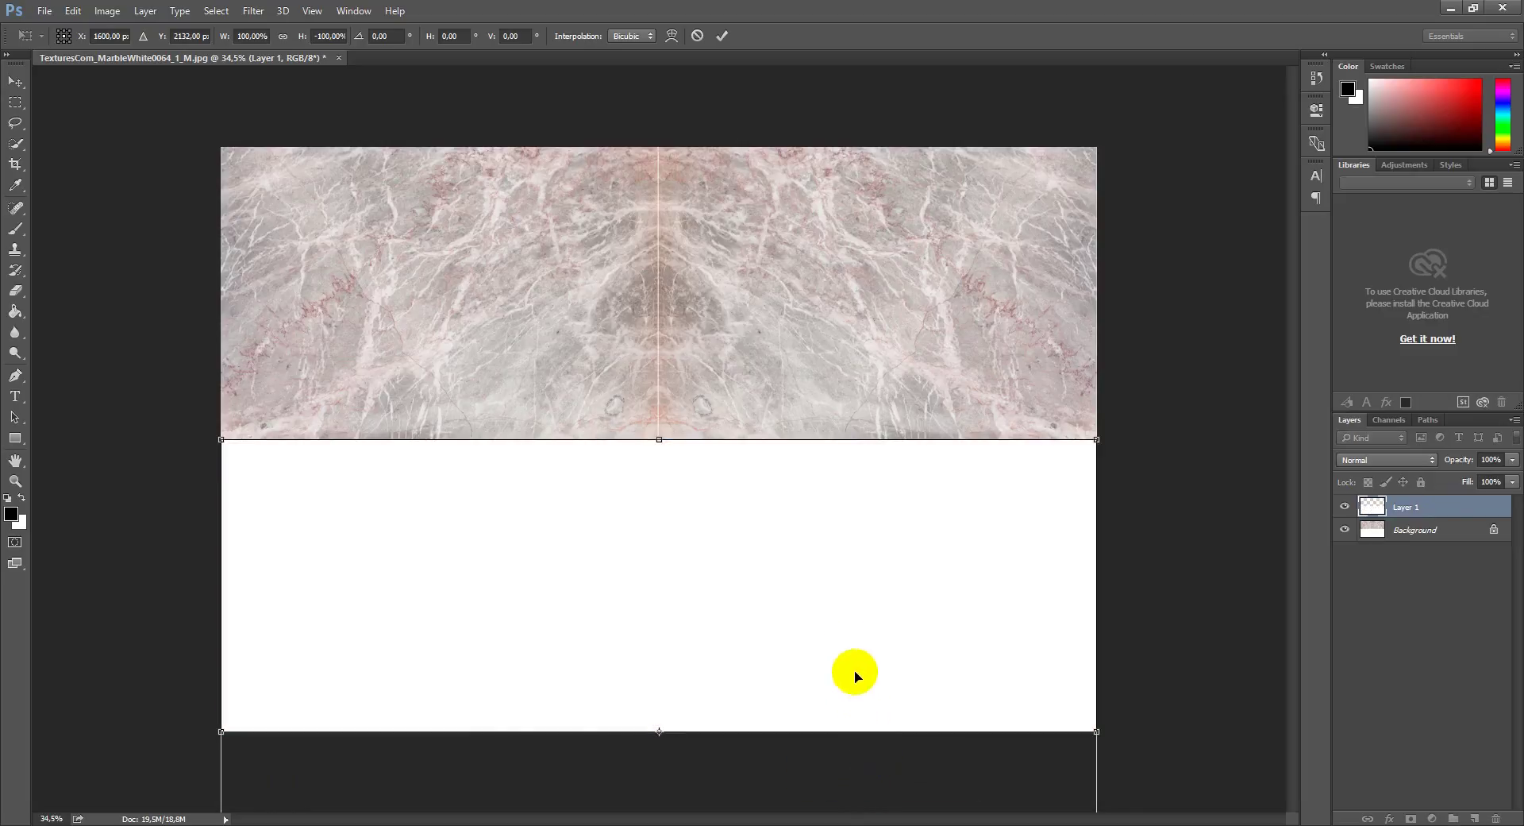
left_click_drag(855, 516, 876, 264)
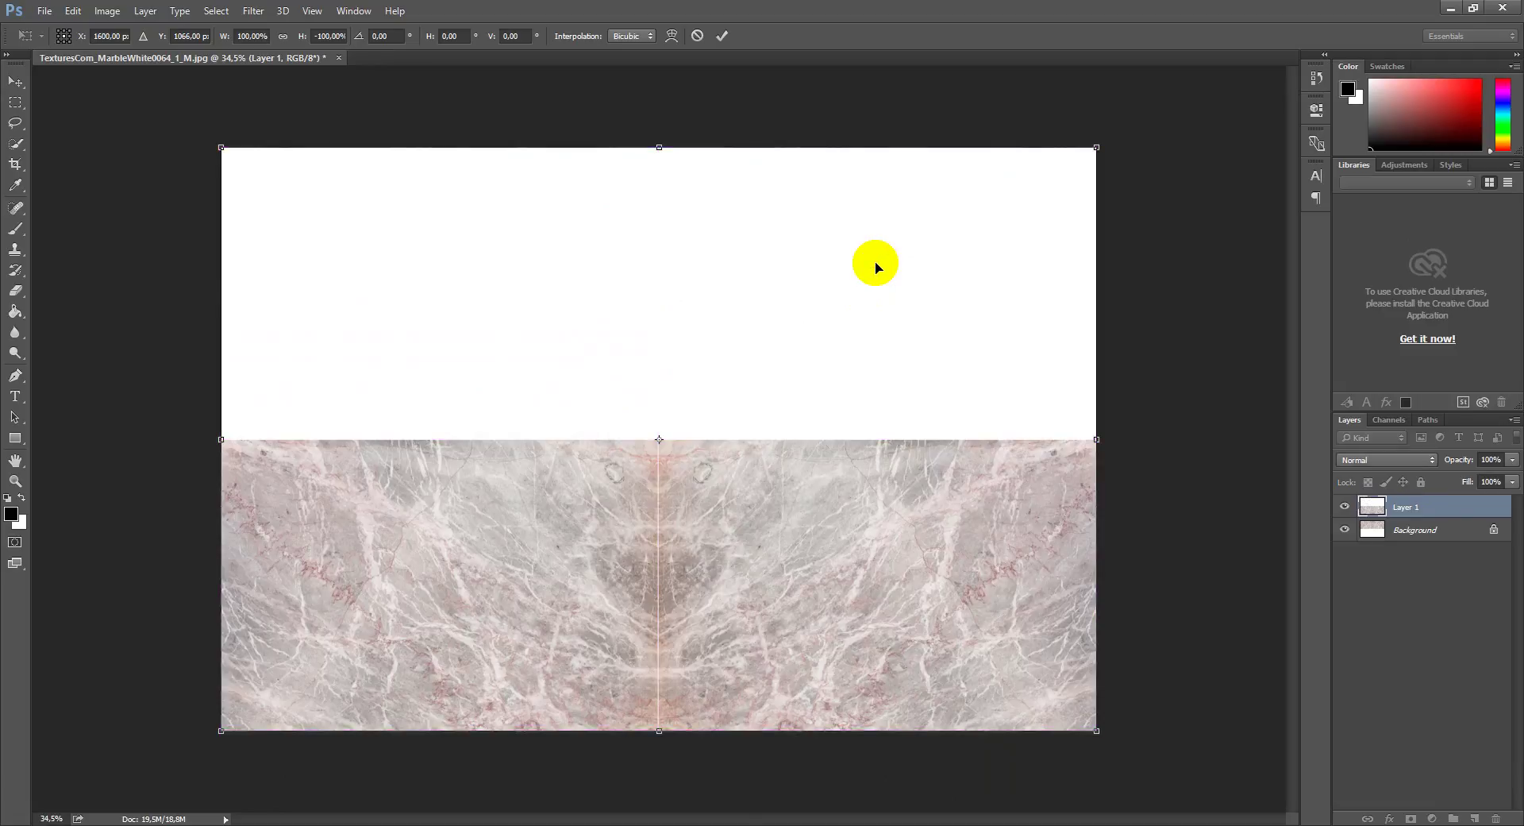
Copy the bottom half onto Layer 2 and delete the old Layer 1
left_click(16, 103)
left_click_drag(202, 439, 1128, 793)
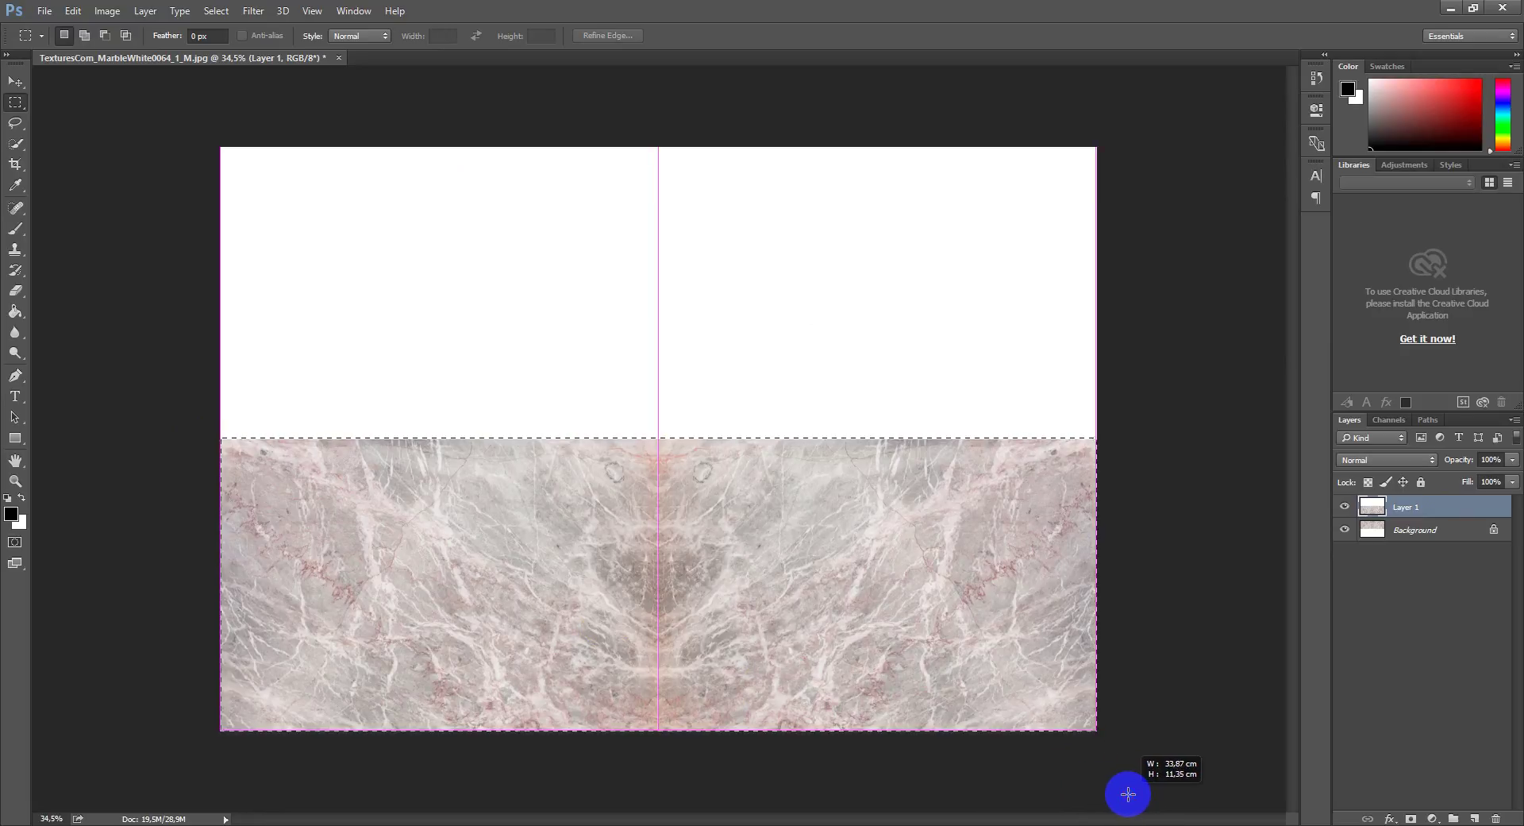
key("ctrl+j")
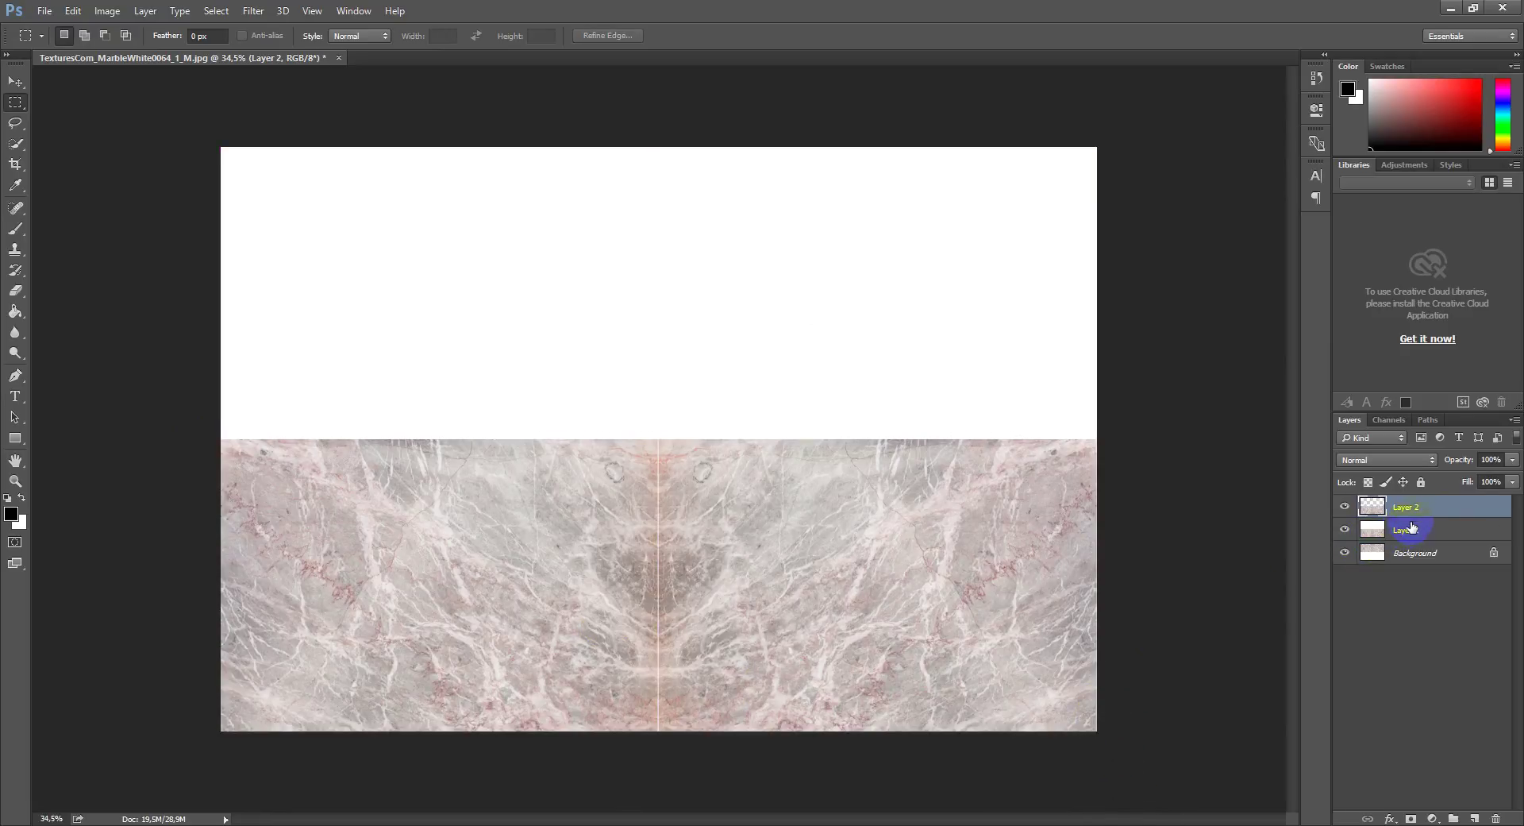
left_click(1420, 529)
left_click(1495, 817)
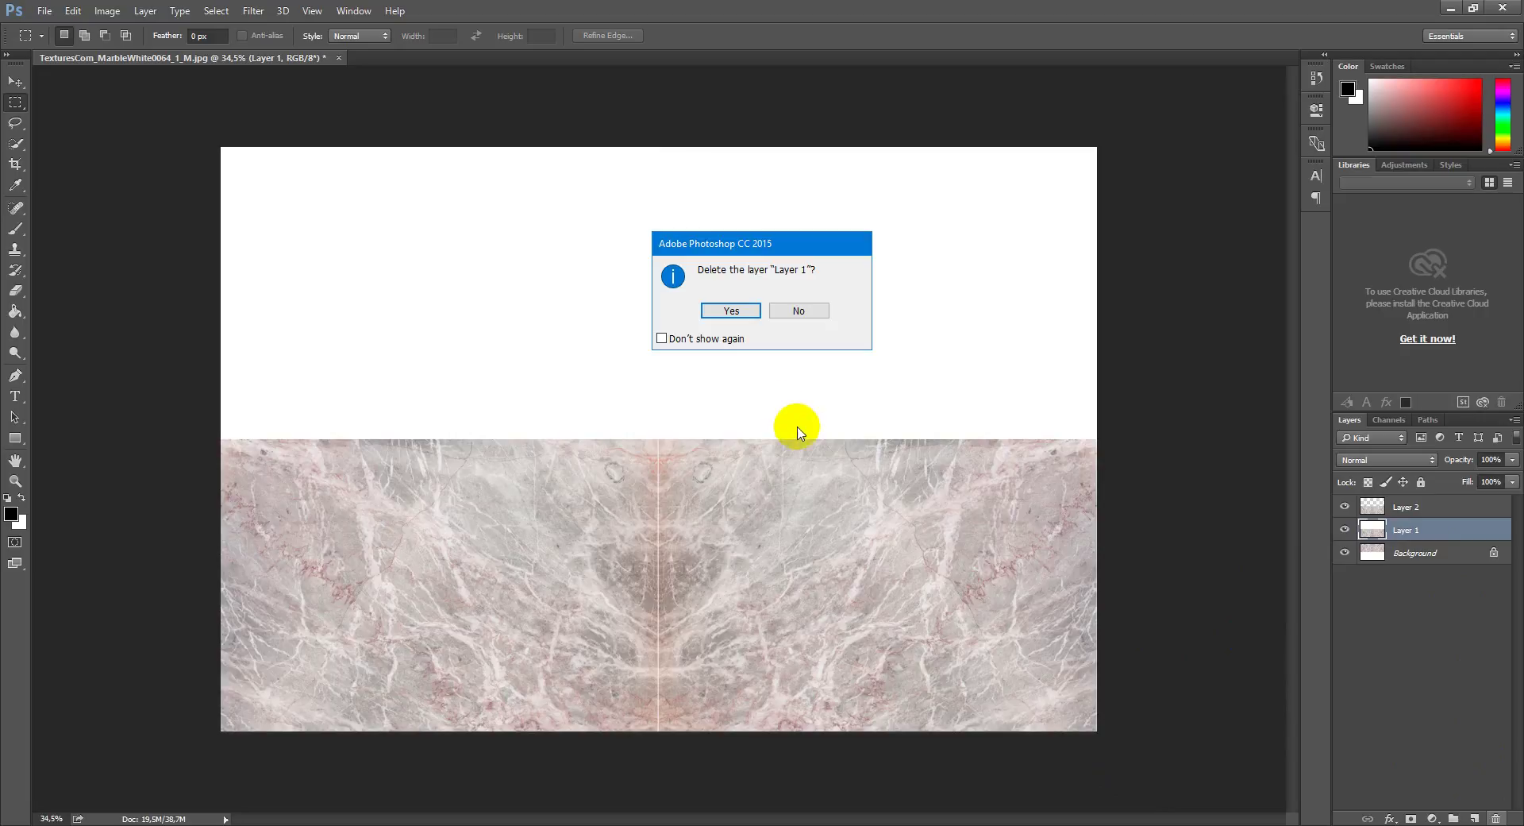
left_click(726, 311)
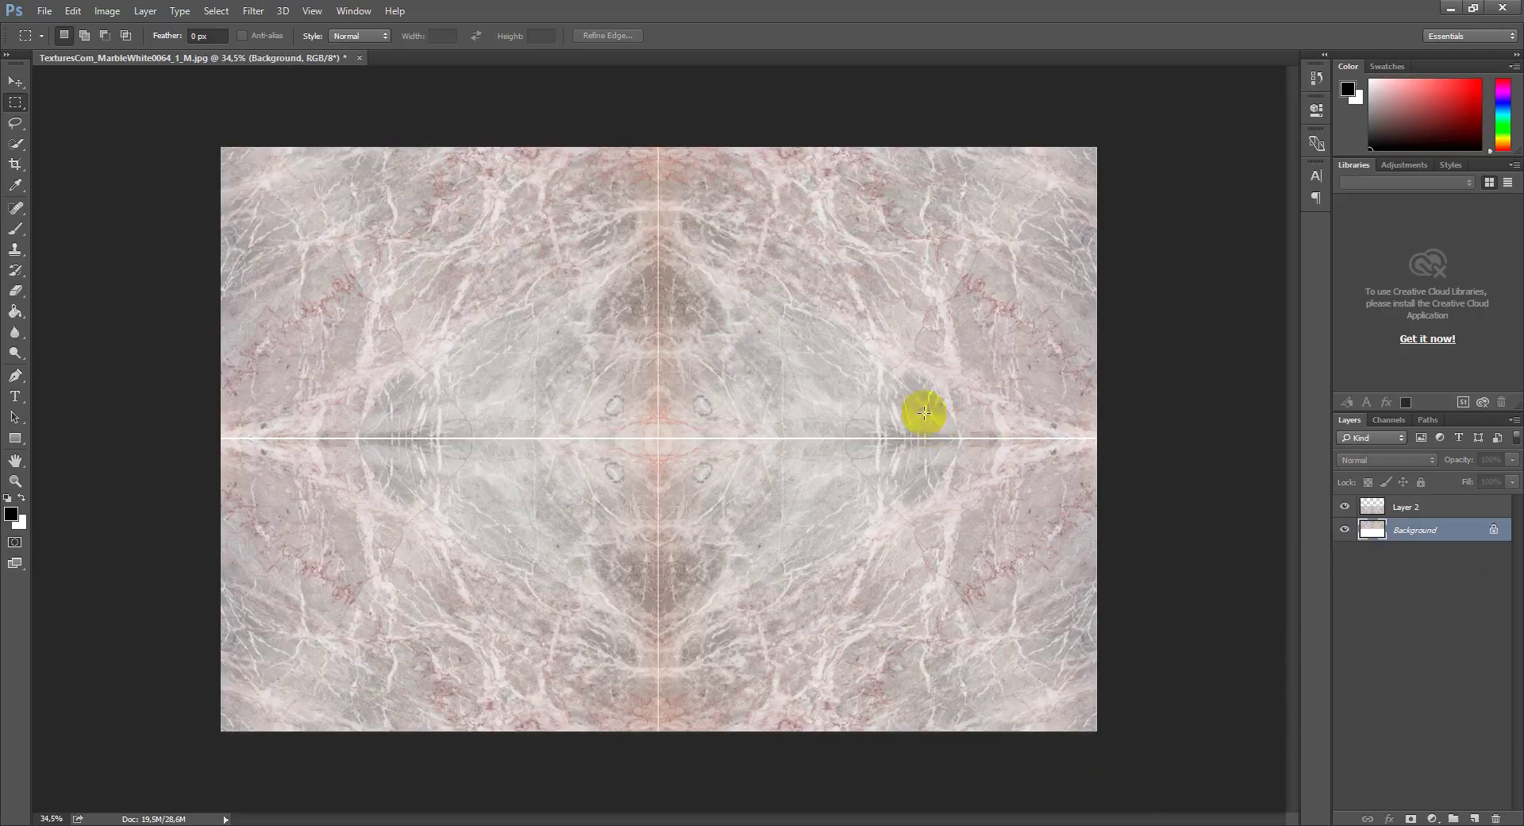
Zoom in and out to inspect the centre seams, then choose the Spot Healing Brush
scroll(653, 443, "up", 4)
scroll(662, 390, "up", 1)
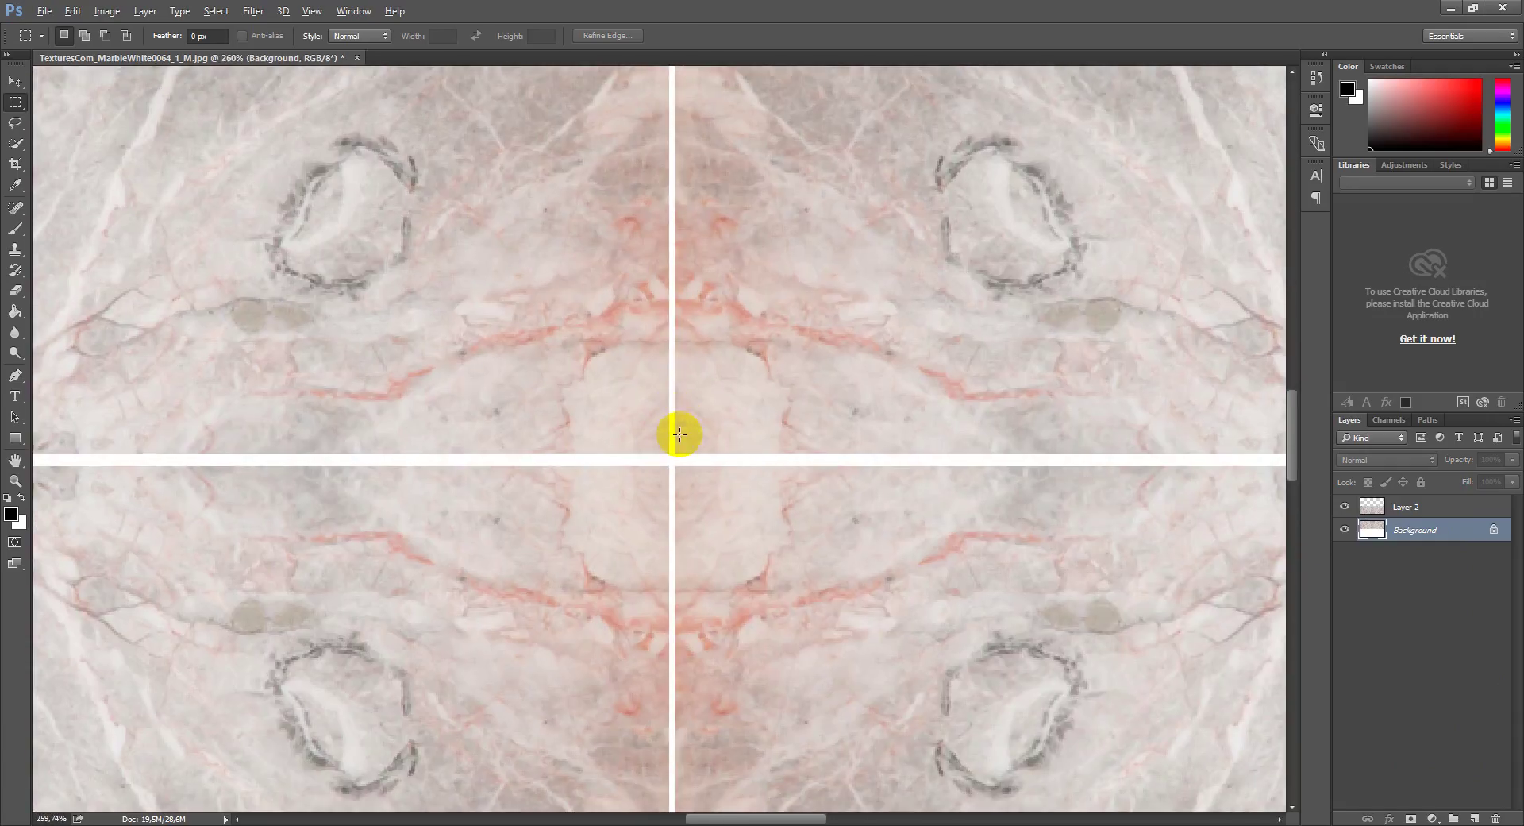
scroll(680, 432, "down", 3)
scroll(680, 433, "down", 2)
scroll(694, 466, "up", 1)
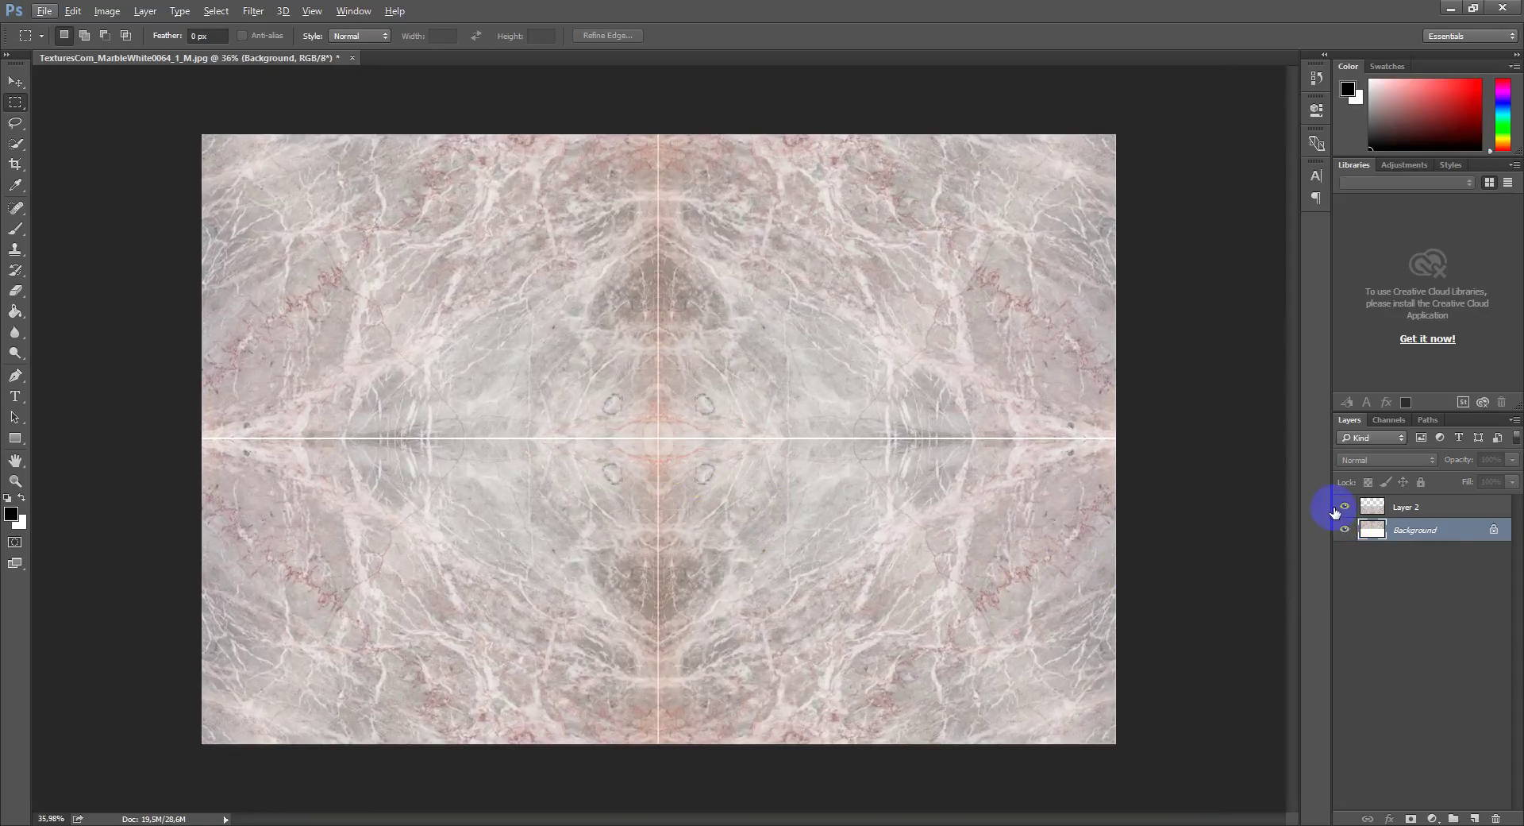
left_click(18, 208)
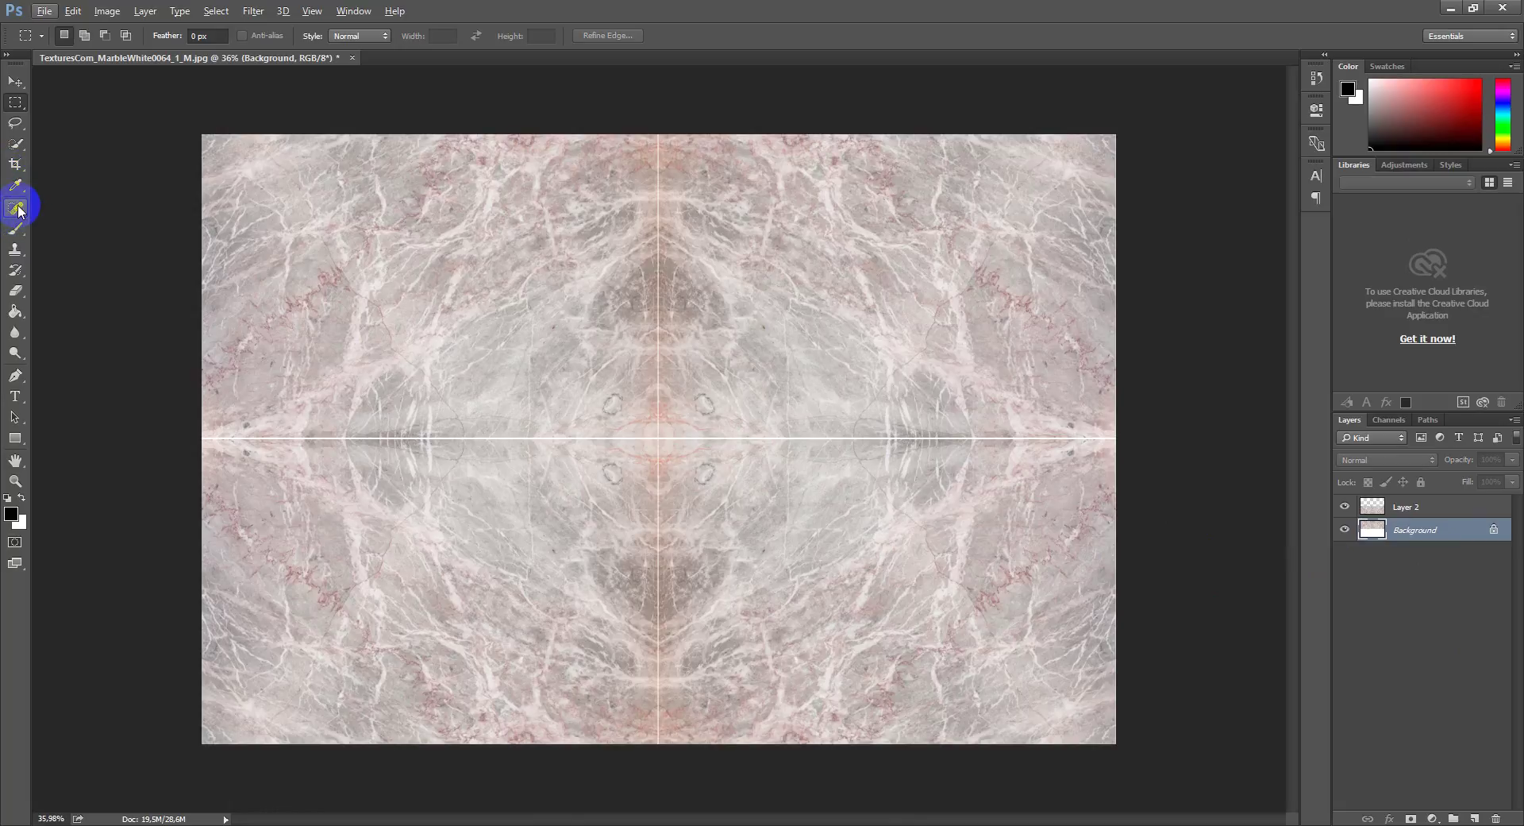
left_click(17, 207)
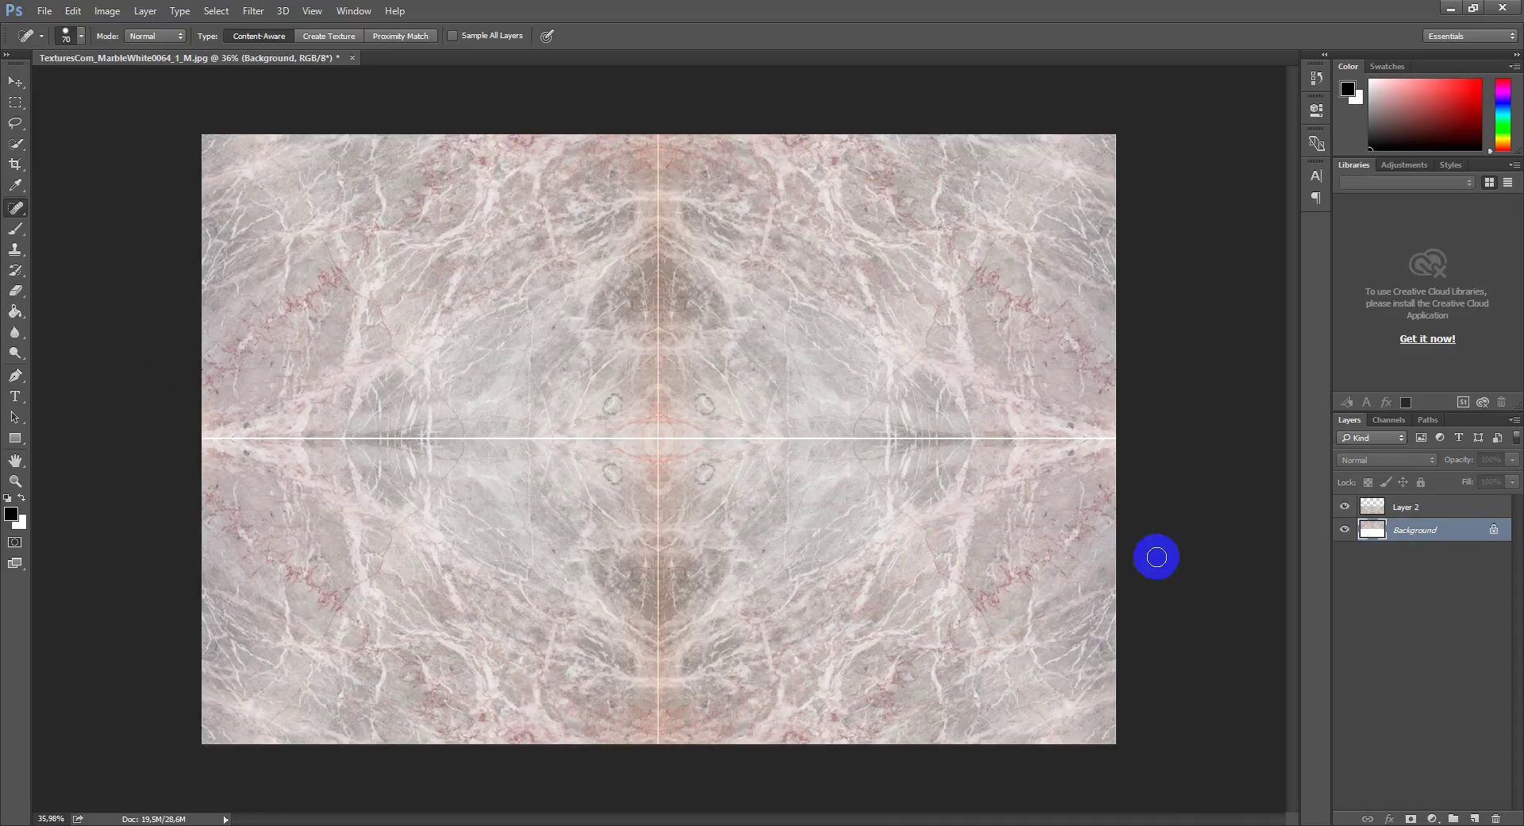
Stamp all visible marble into a new Layer 3 and heal the horizontal seam
left_click(1418, 507)
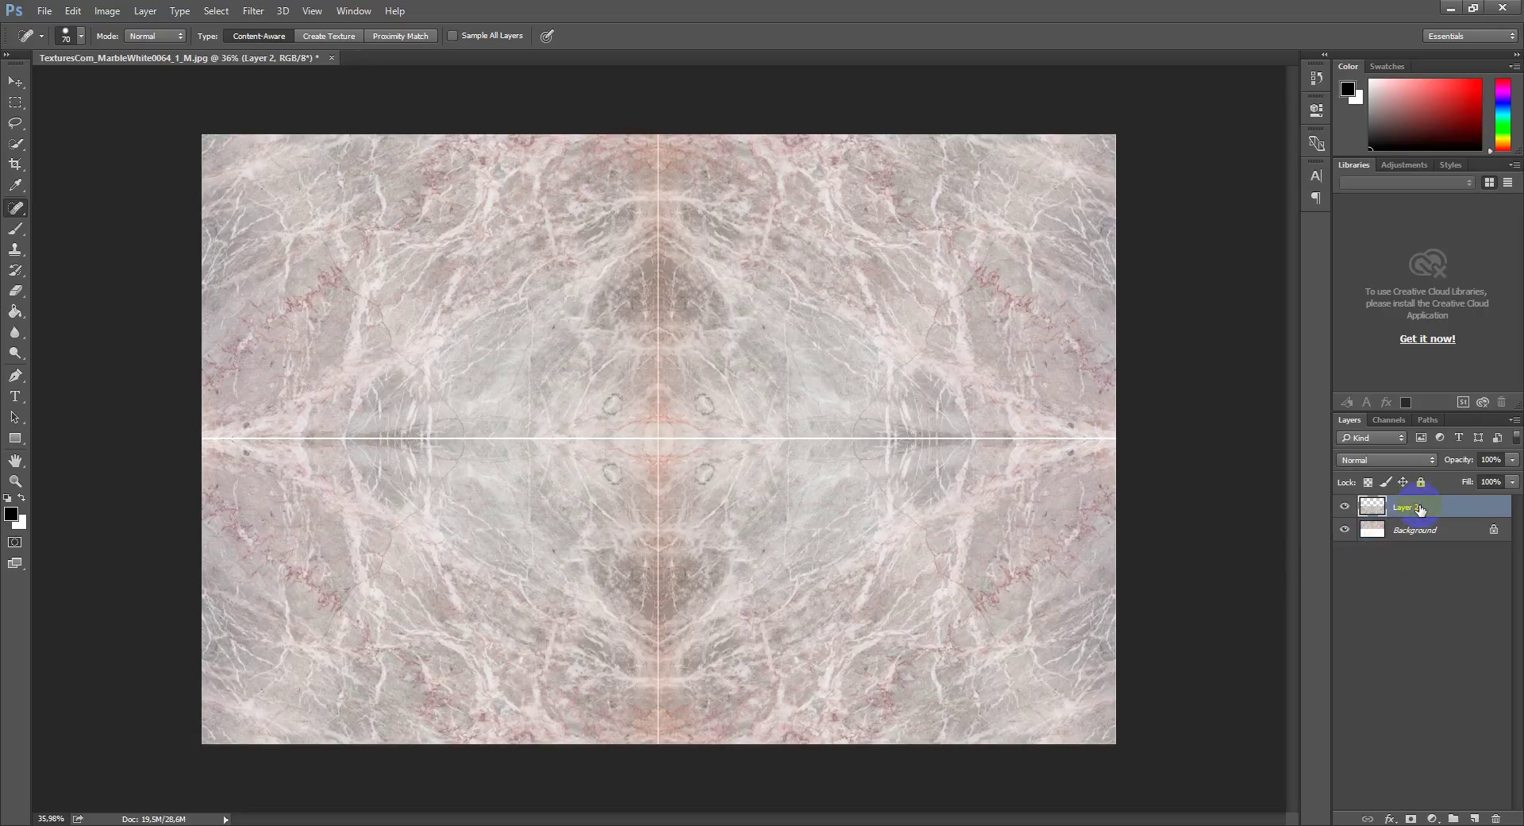
key("ctrl+alt+shift+e")
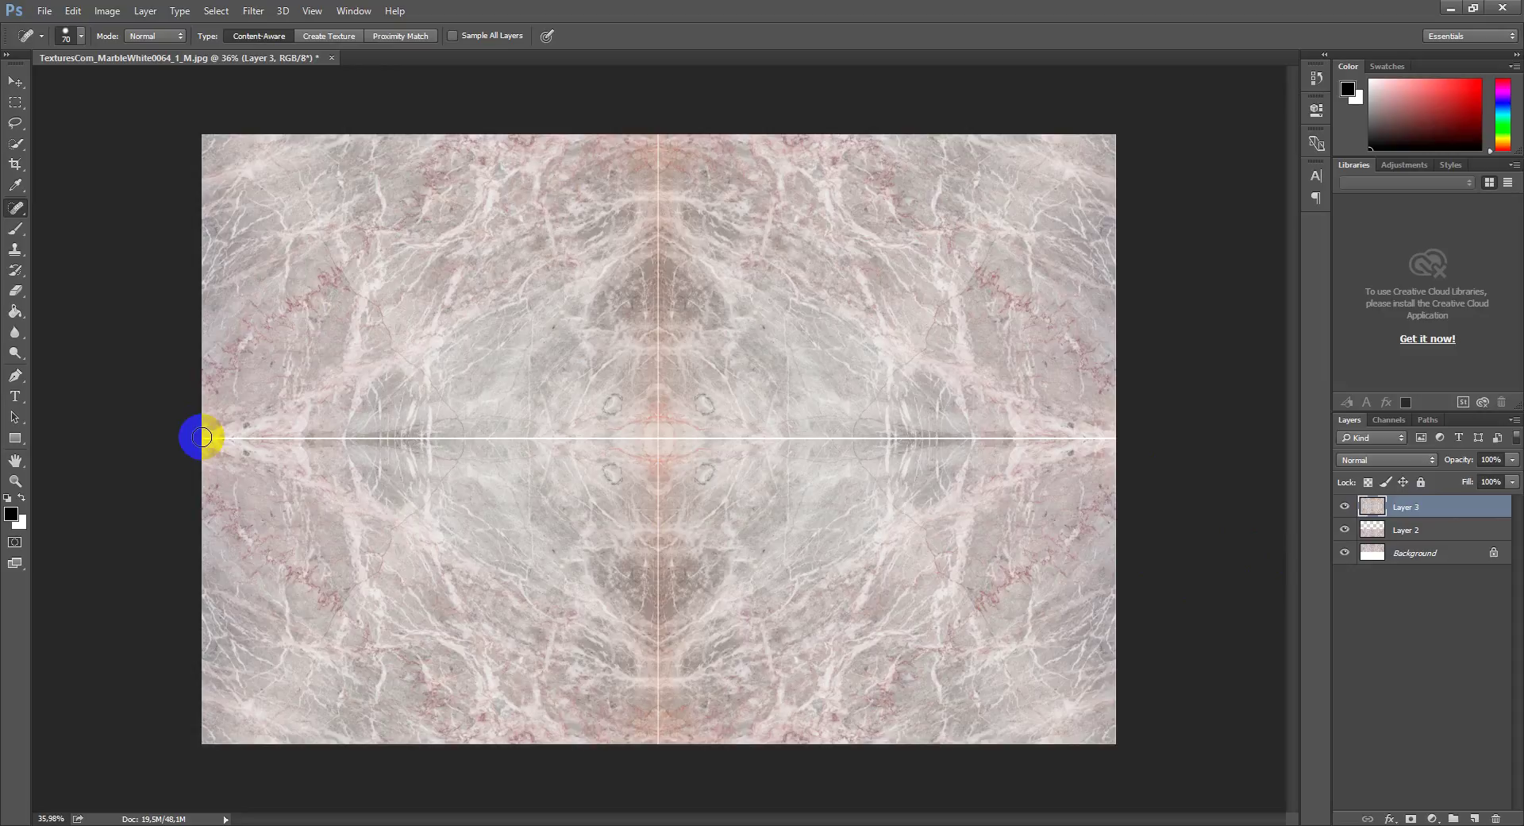
left_click_drag(201, 436, 846, 442)
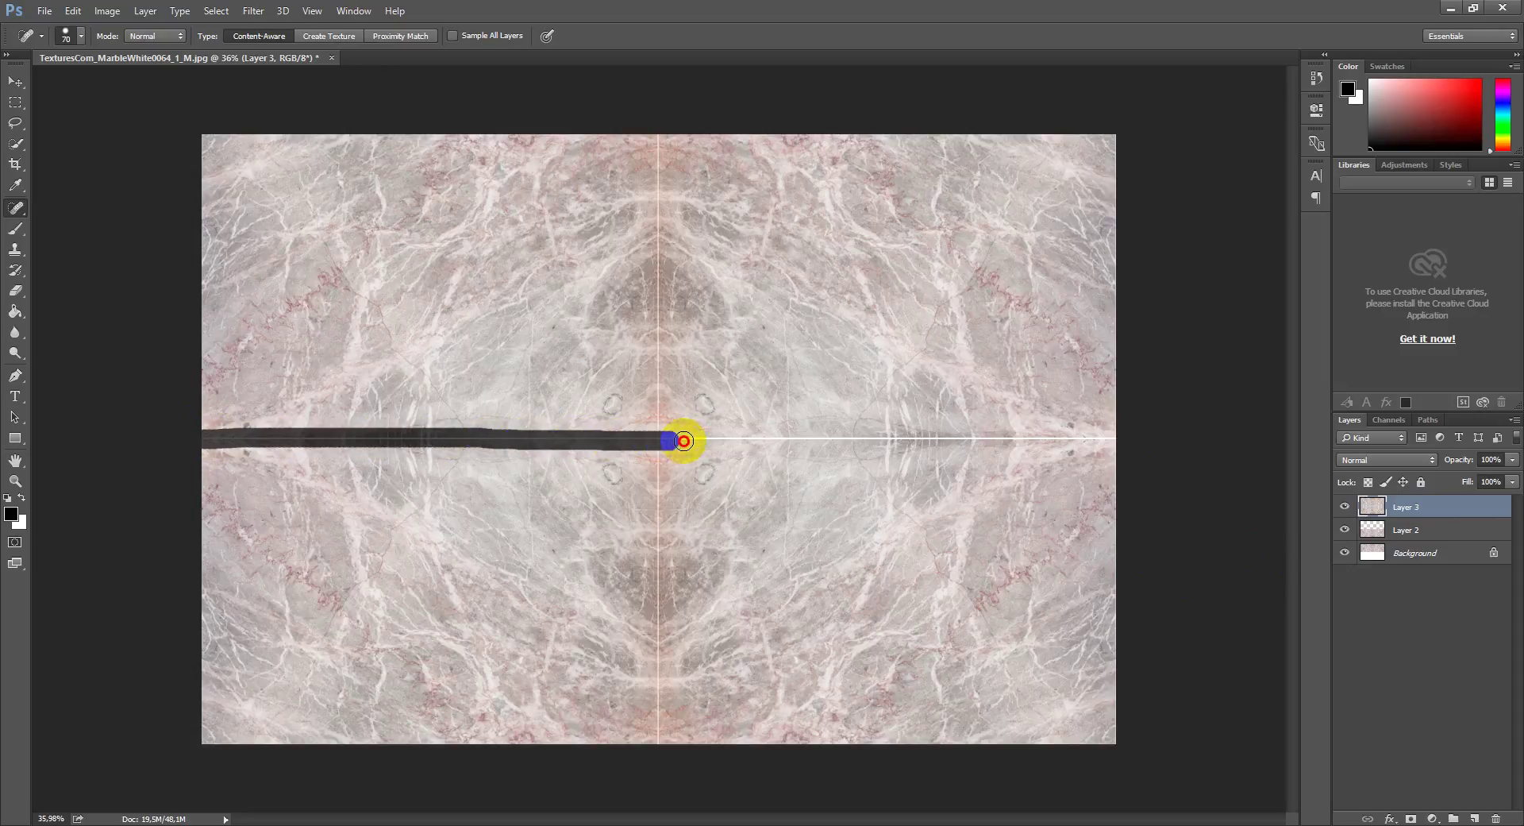
left_click_drag(846, 443, 1123, 441)
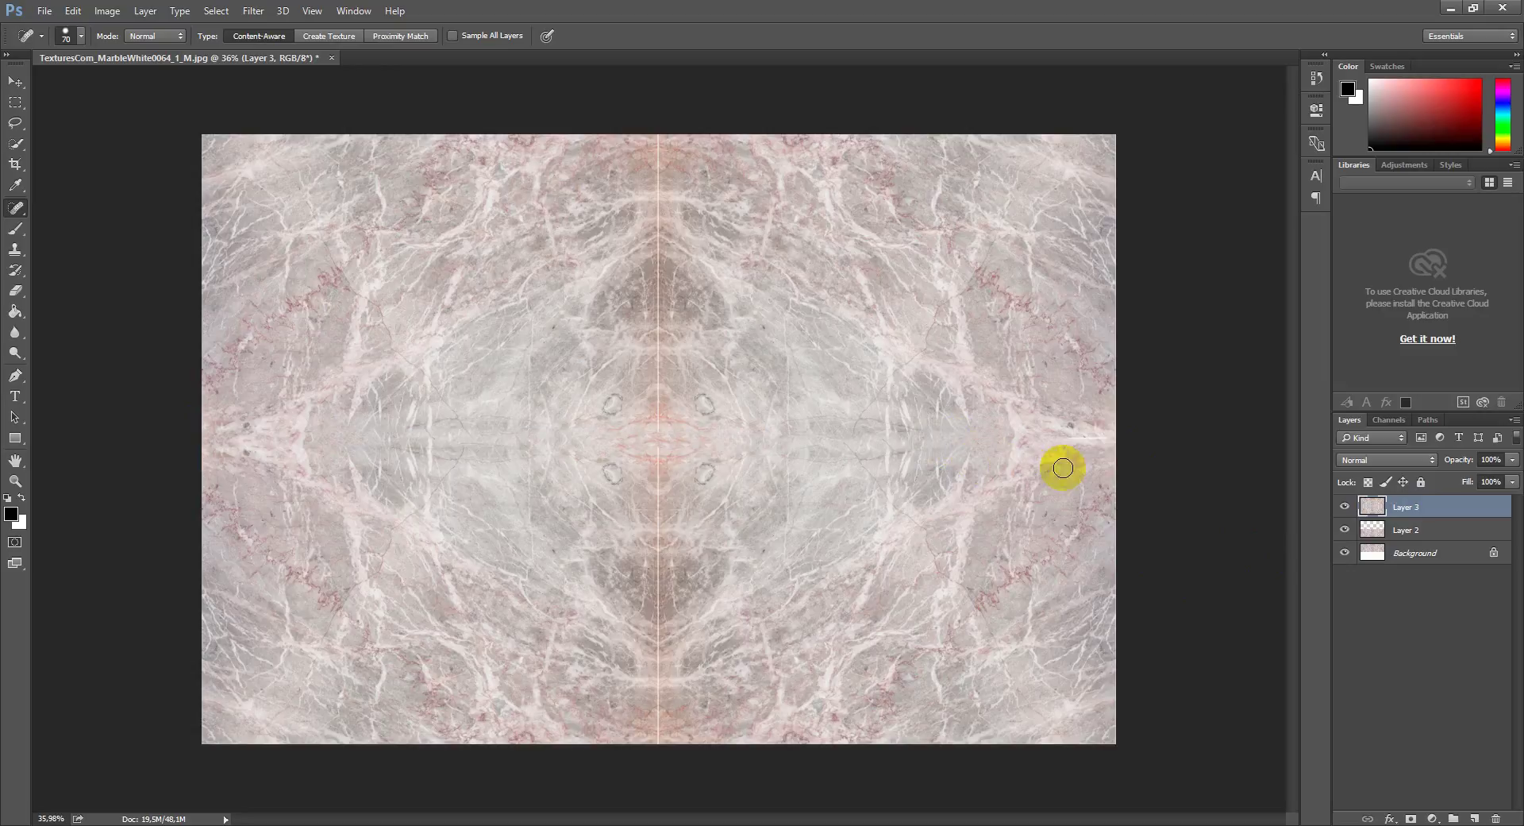
Heal the vertical centre seam from top to bottom edge and check the result
left_click_drag(661, 137, 663, 375)
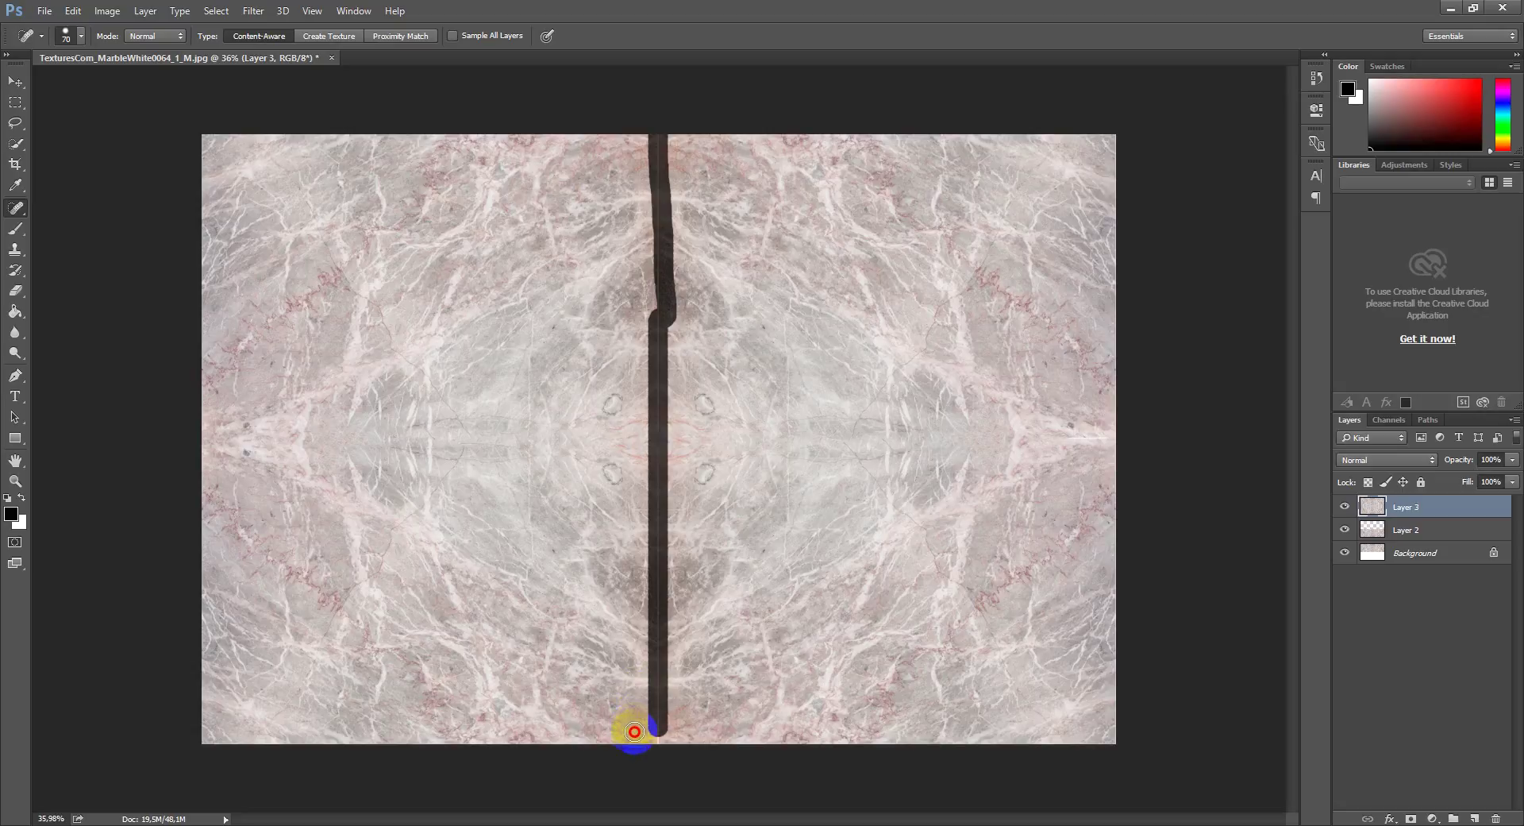
left_click_drag(663, 376, 659, 745)
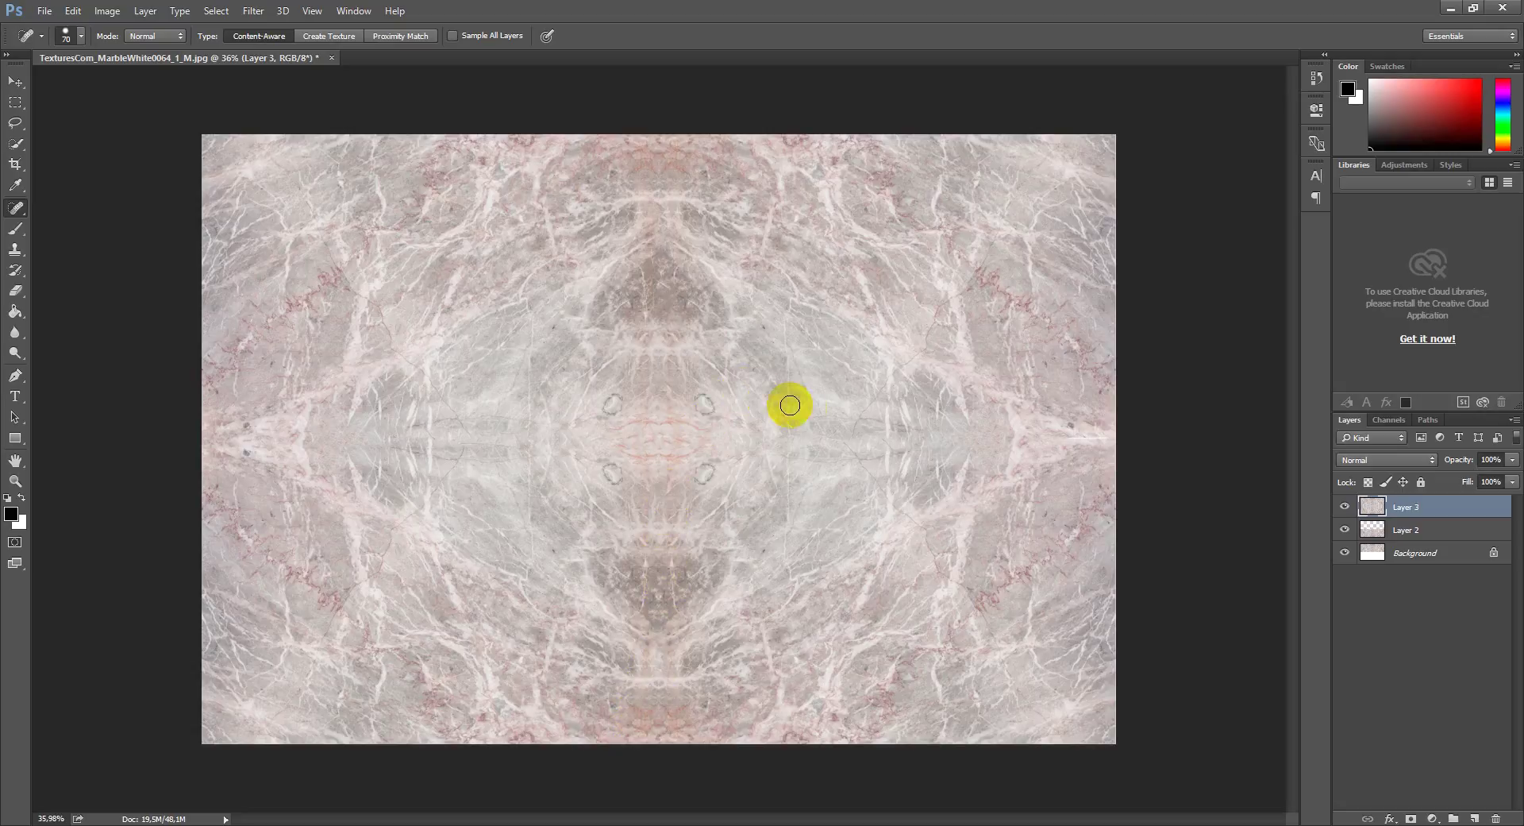
scroll(906, 447, "up", 2)
scroll(905, 447, "down", 1)
scroll(969, 415, "down", 1)
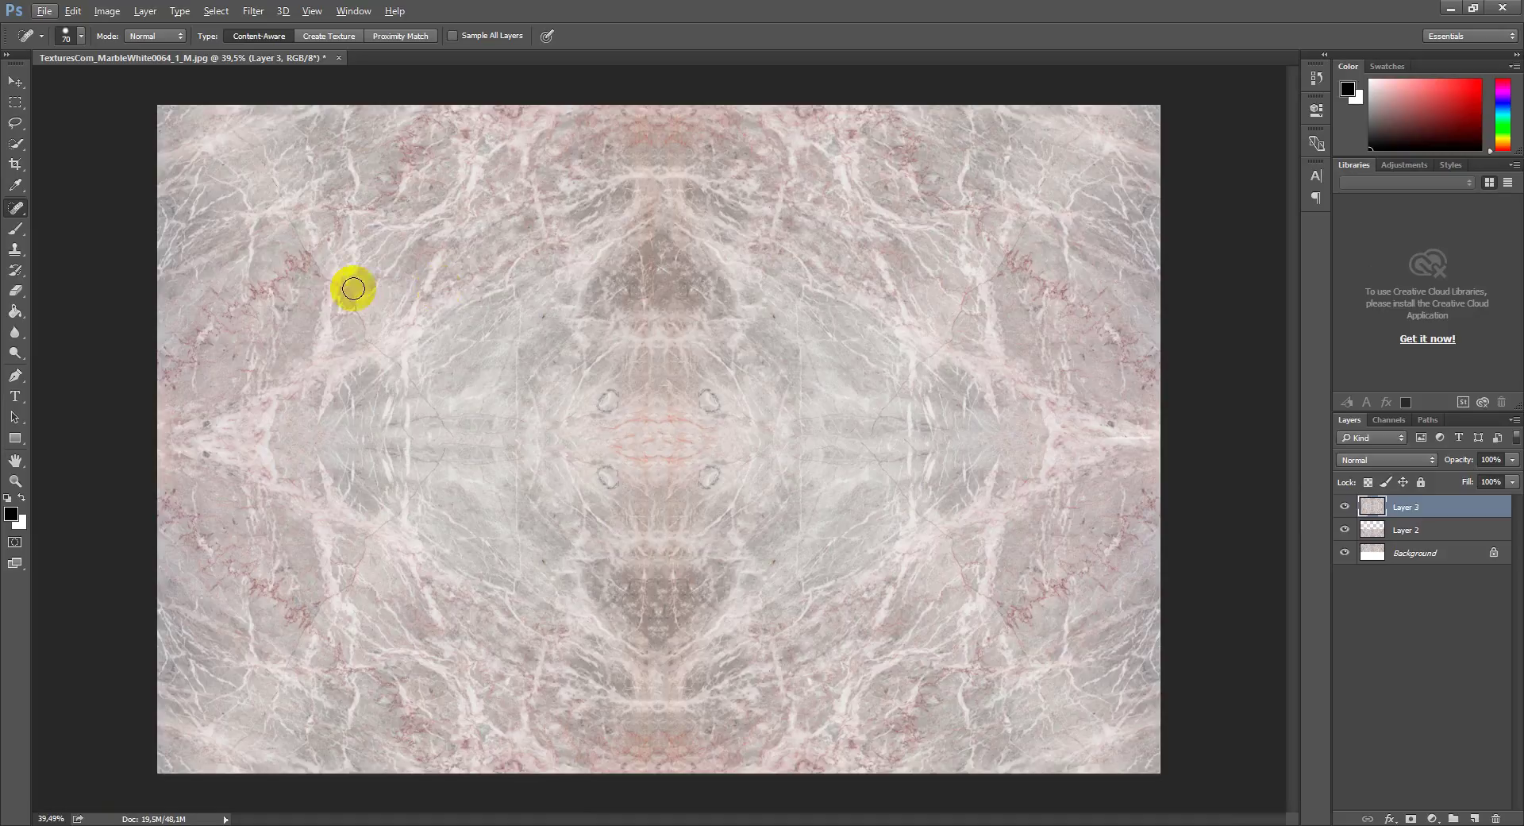
Set up the Clone Stamp with 0% hardness and a 500 px brush
left_click(15, 251)
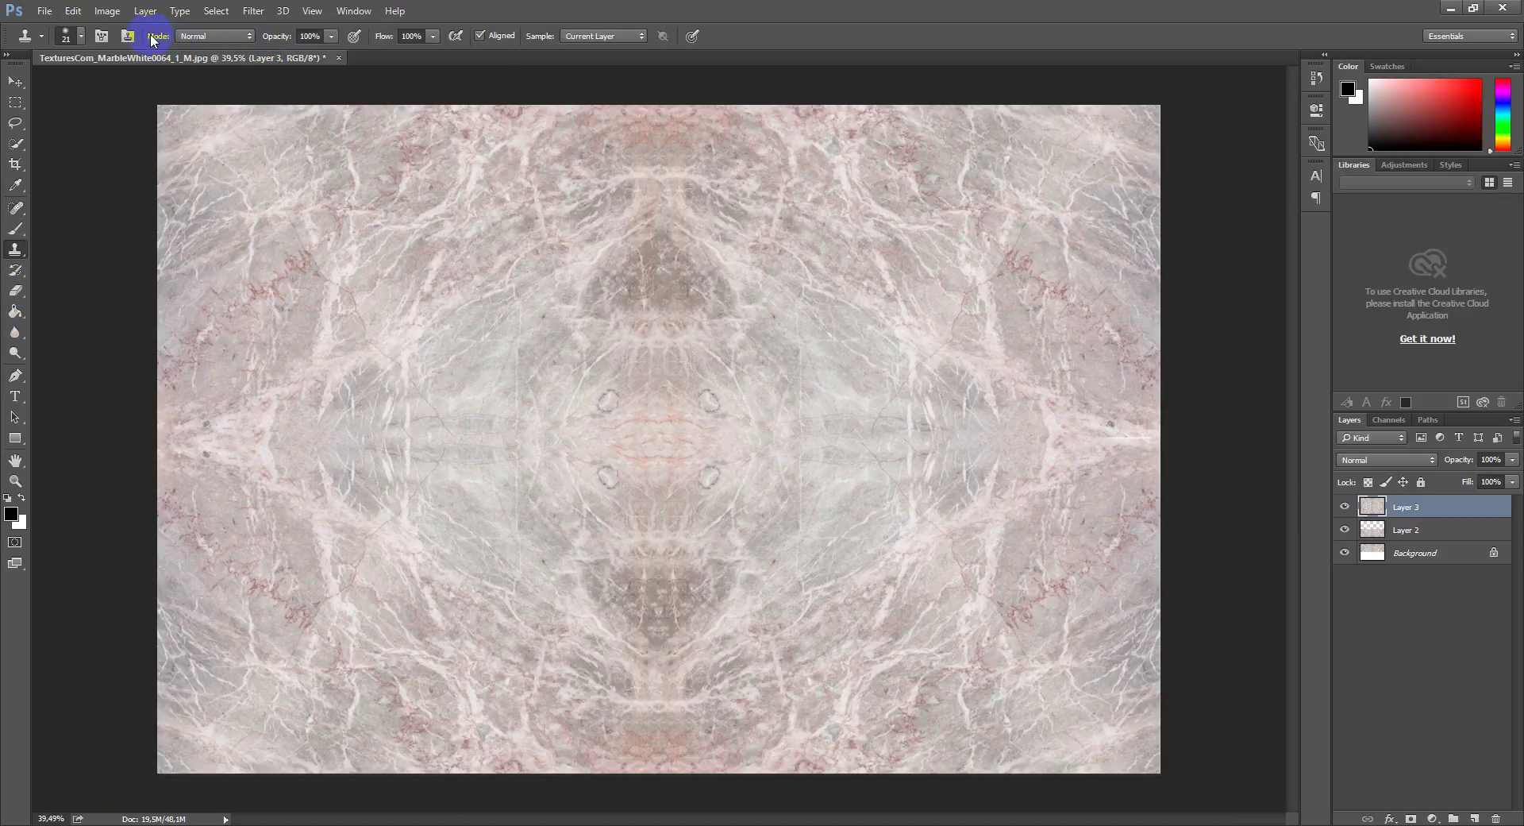
left_click(83, 35)
left_click(83, 35)
left_click(84, 35)
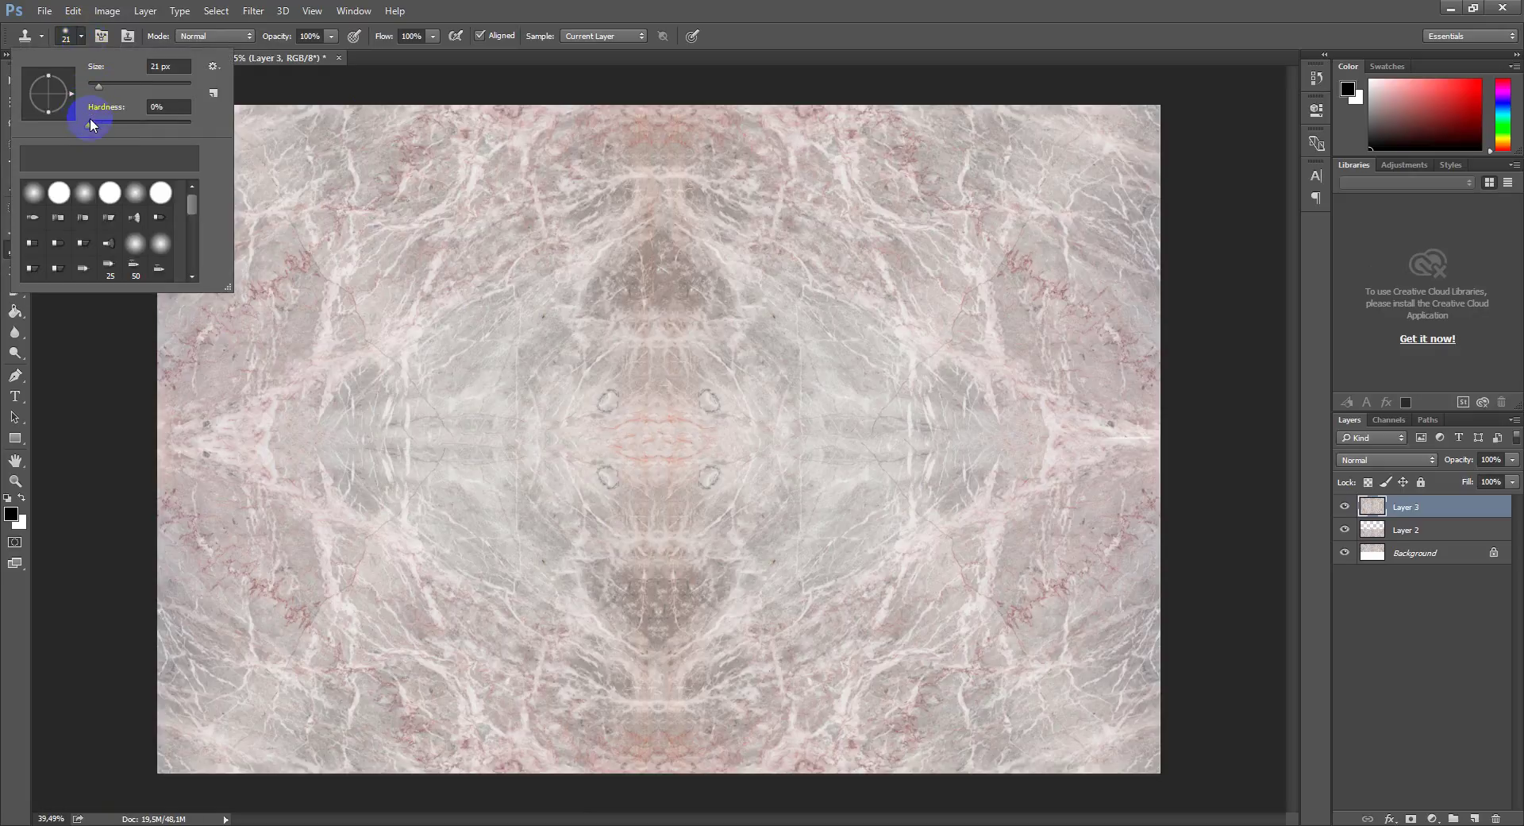
left_click(79, 8)
left_click(82, 36)
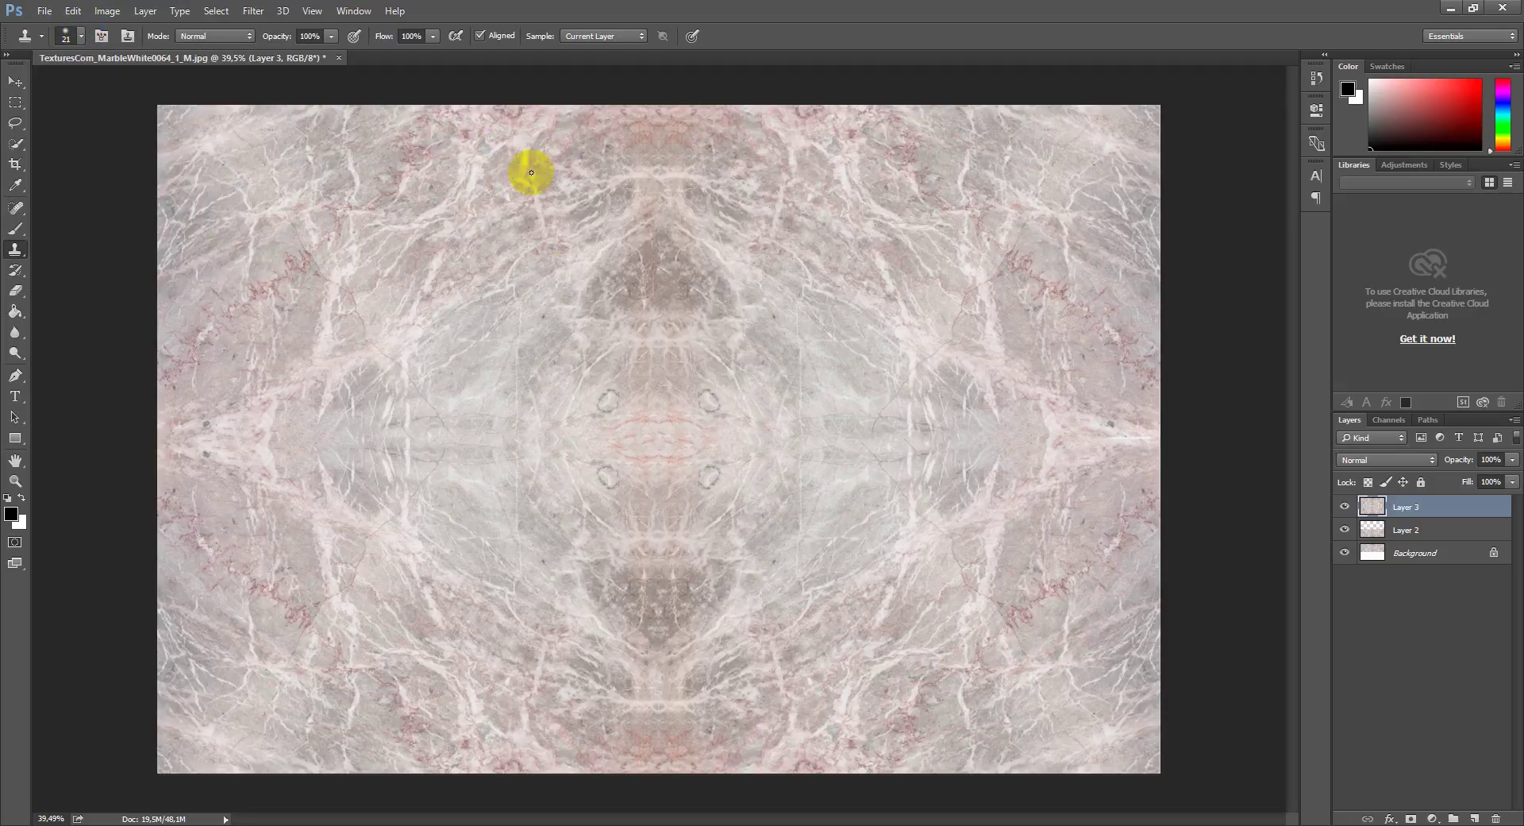
key("bracketright")
key("bracketright")
key("bracketright")
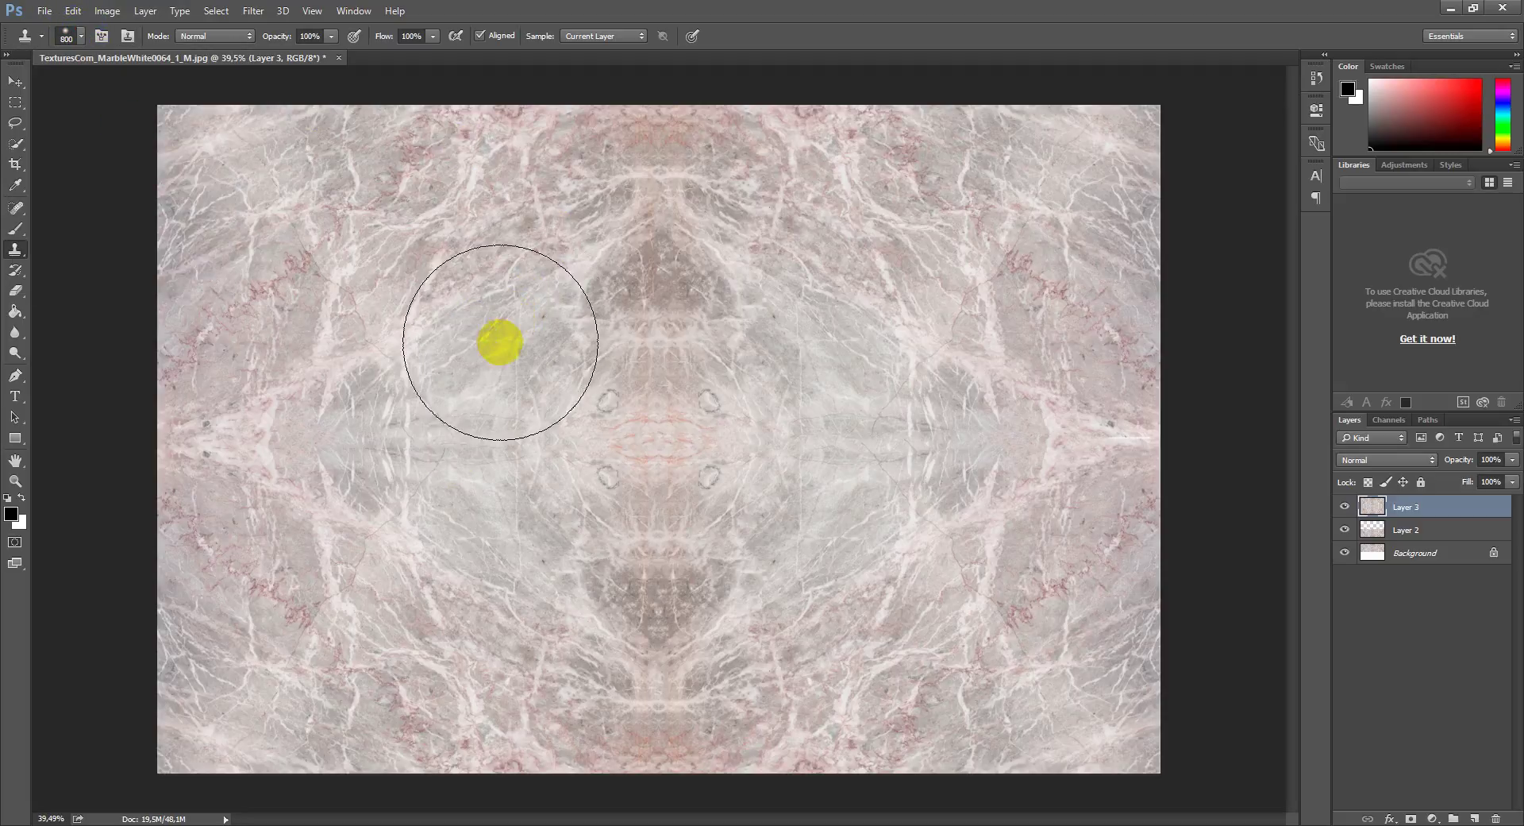
Clone marble over the mirrored areas at 500 then 250 px, left and right sides
left_click_drag(481, 402, 434, 467)
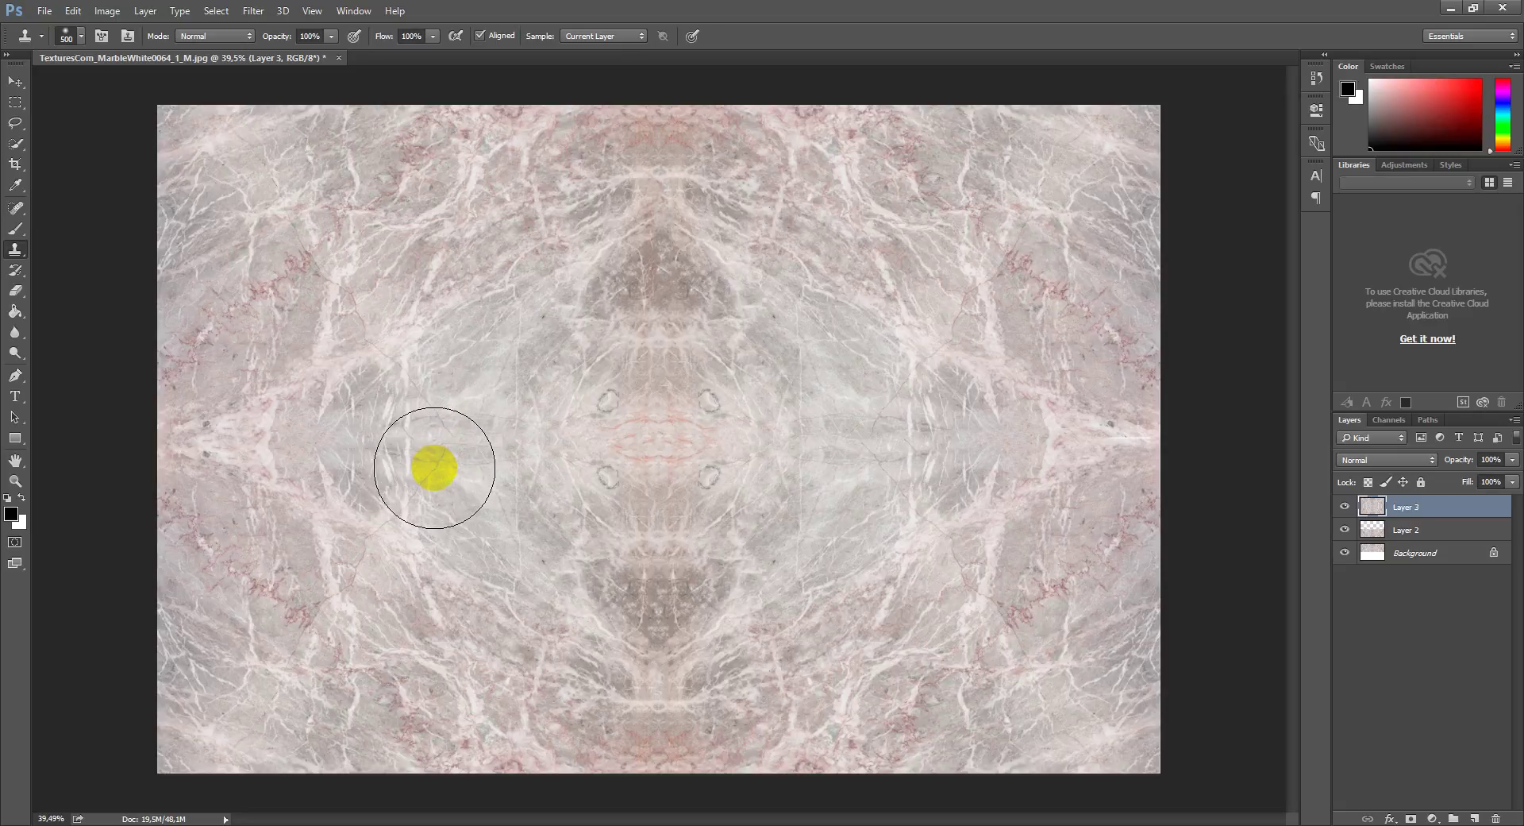
key("bracketleft")
key("bracketleft")
key("bracketleft")
mouse_move(391, 517)
left_mouse_down()
mouse_move(318, 649)
mouse_move(544, 516)
mouse_move(612, 384)
mouse_move(511, 368)
mouse_move(693, 381)
mouse_move(718, 412)
mouse_move(687, 483)
left_mouse_up()
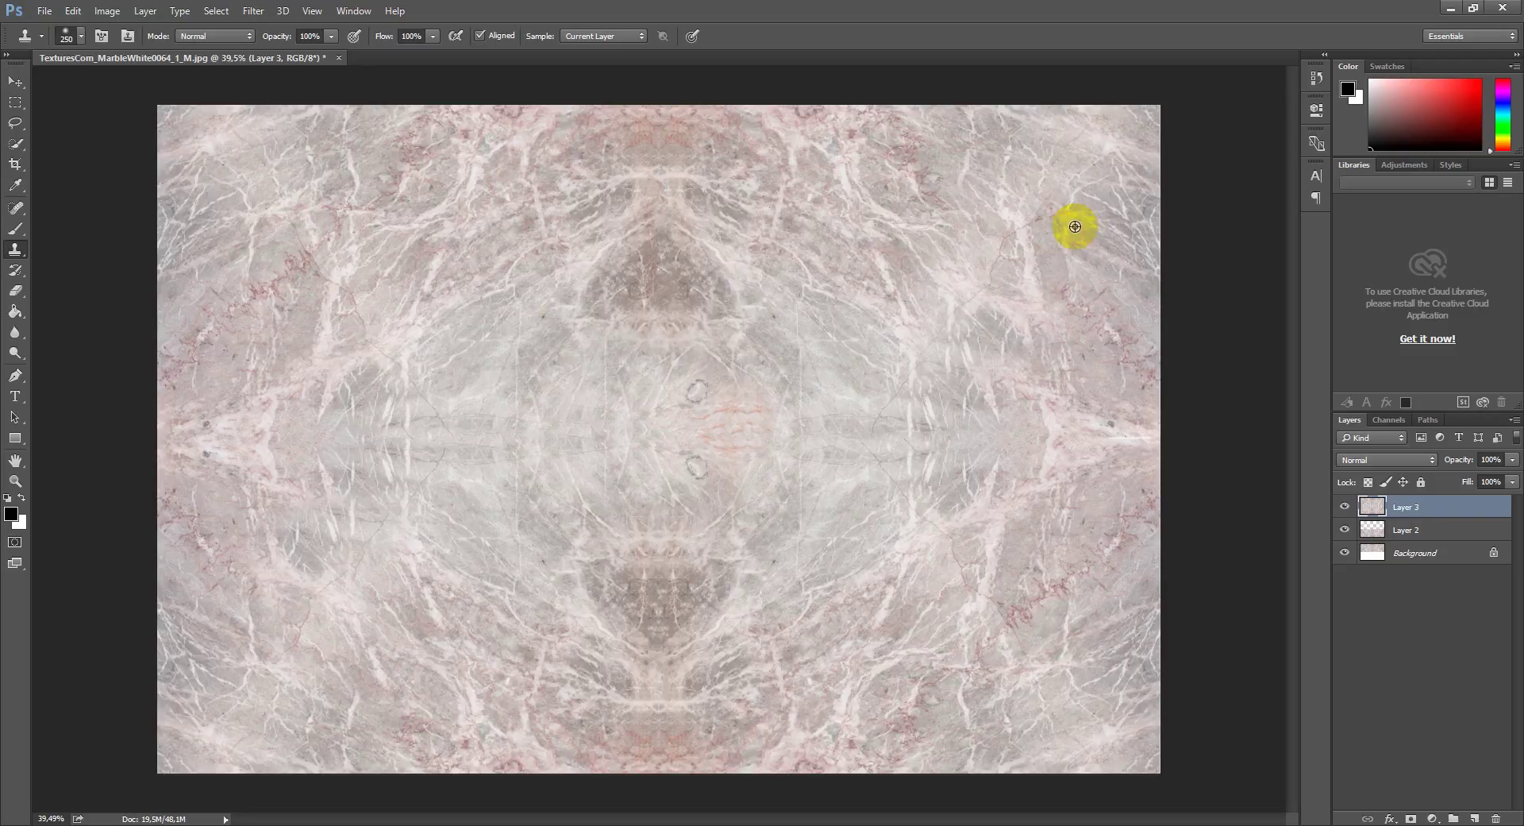
mouse_move(881, 220)
left_mouse_down()
mouse_move(876, 244)
mouse_move(1054, 606)
mouse_move(997, 677)
mouse_move(868, 510)
mouse_move(592, 612)
mouse_move(673, 551)
mouse_move(878, 527)
mouse_move(708, 285)
mouse_move(612, 276)
mouse_move(596, 254)
mouse_move(477, 334)
mouse_move(394, 214)
mouse_move(227, 259)
mouse_move(384, 376)
mouse_move(307, 361)
mouse_move(231, 248)
mouse_move(254, 312)
mouse_move(423, 422)
mouse_move(350, 235)
mouse_move(401, 150)
mouse_move(450, 691)
mouse_move(563, 679)
left_mouse_up()
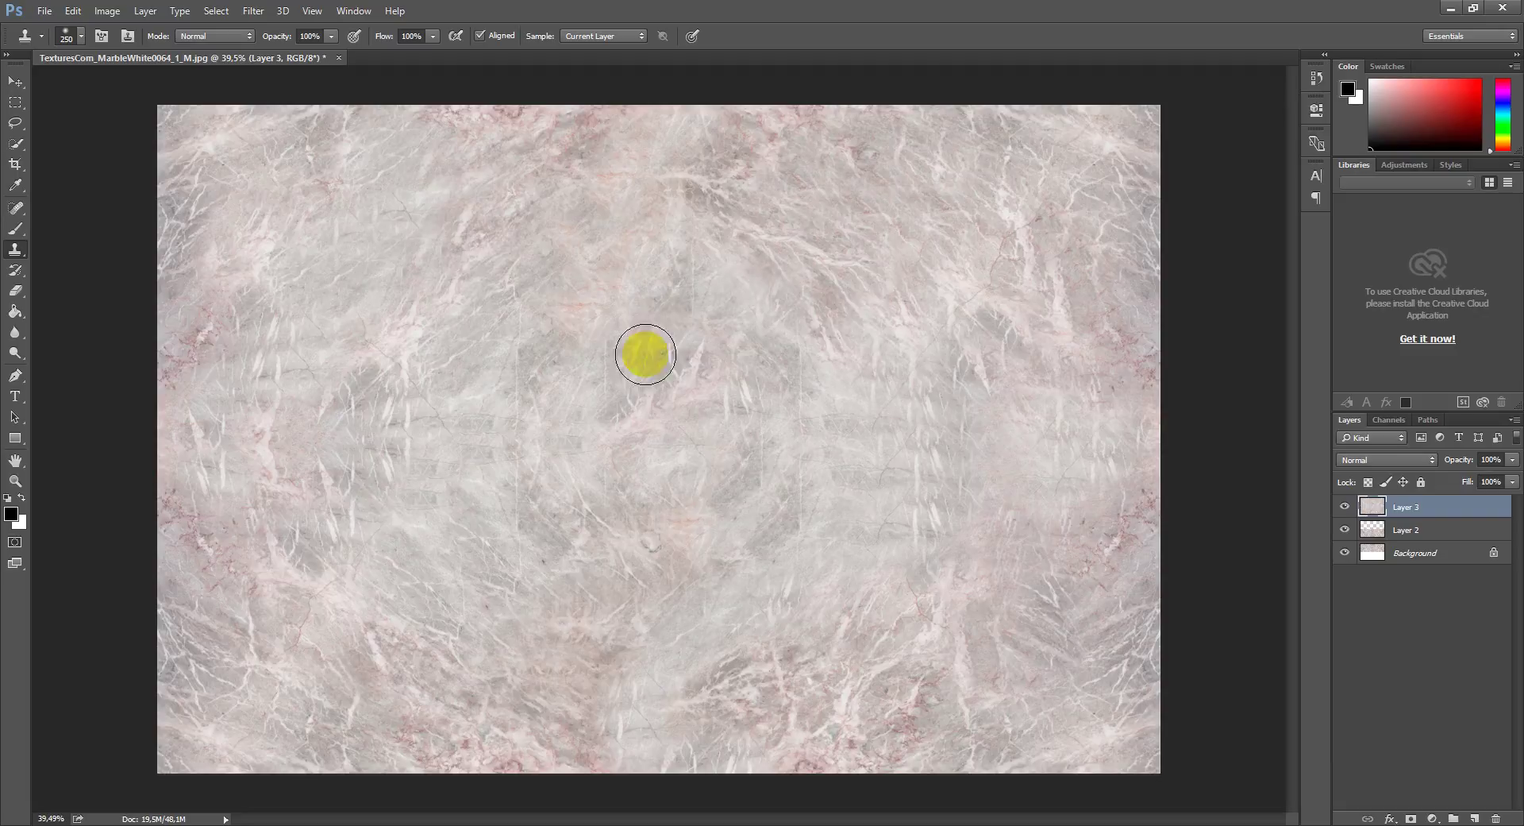
Apply Offset with Wrap Around: +1608 px horizontally plus a downward vertical shift
left_click(258, 13)
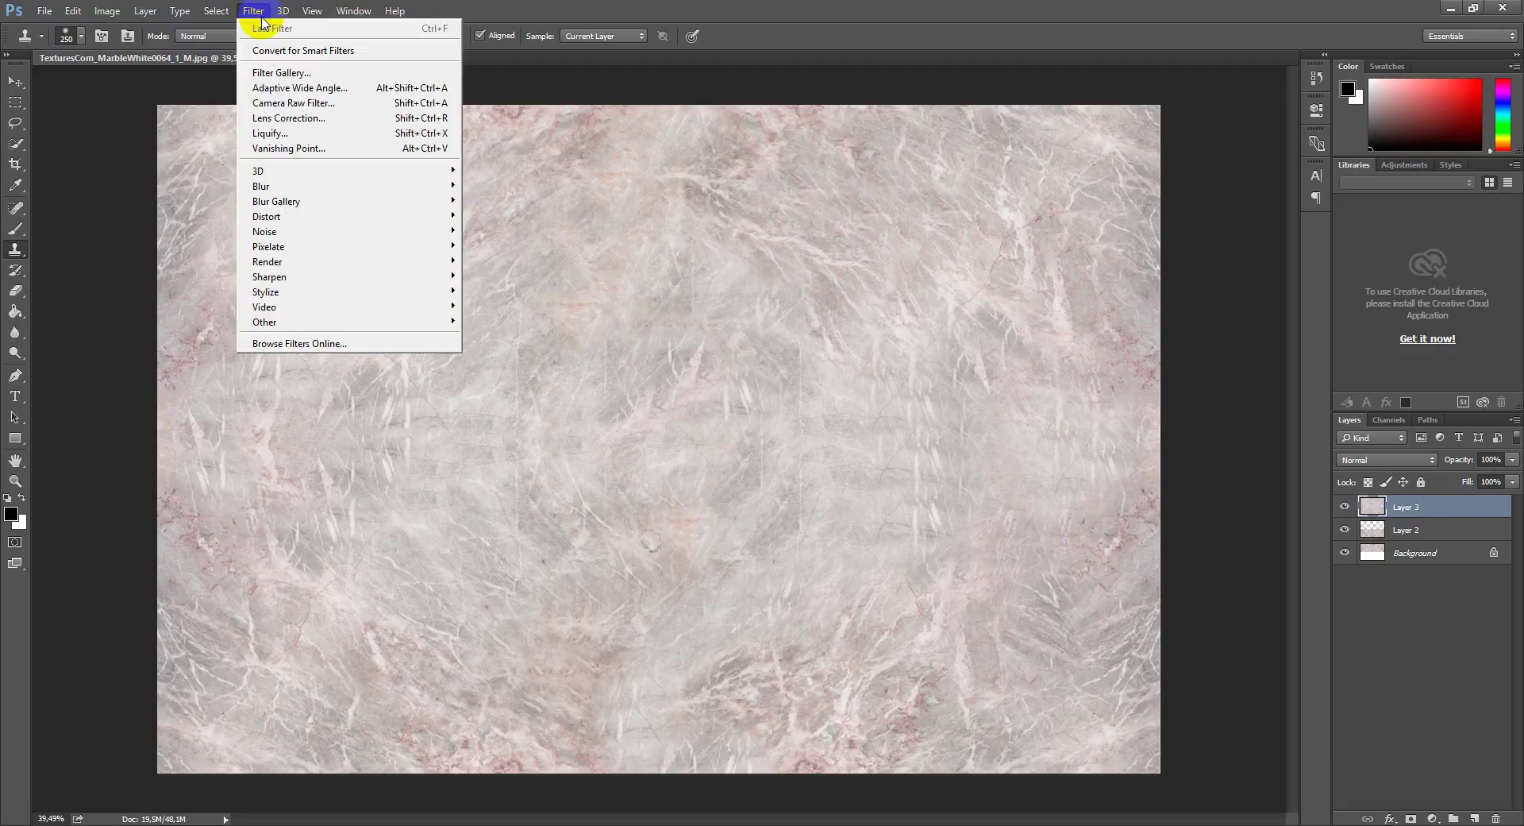
mouse_move(345, 322)
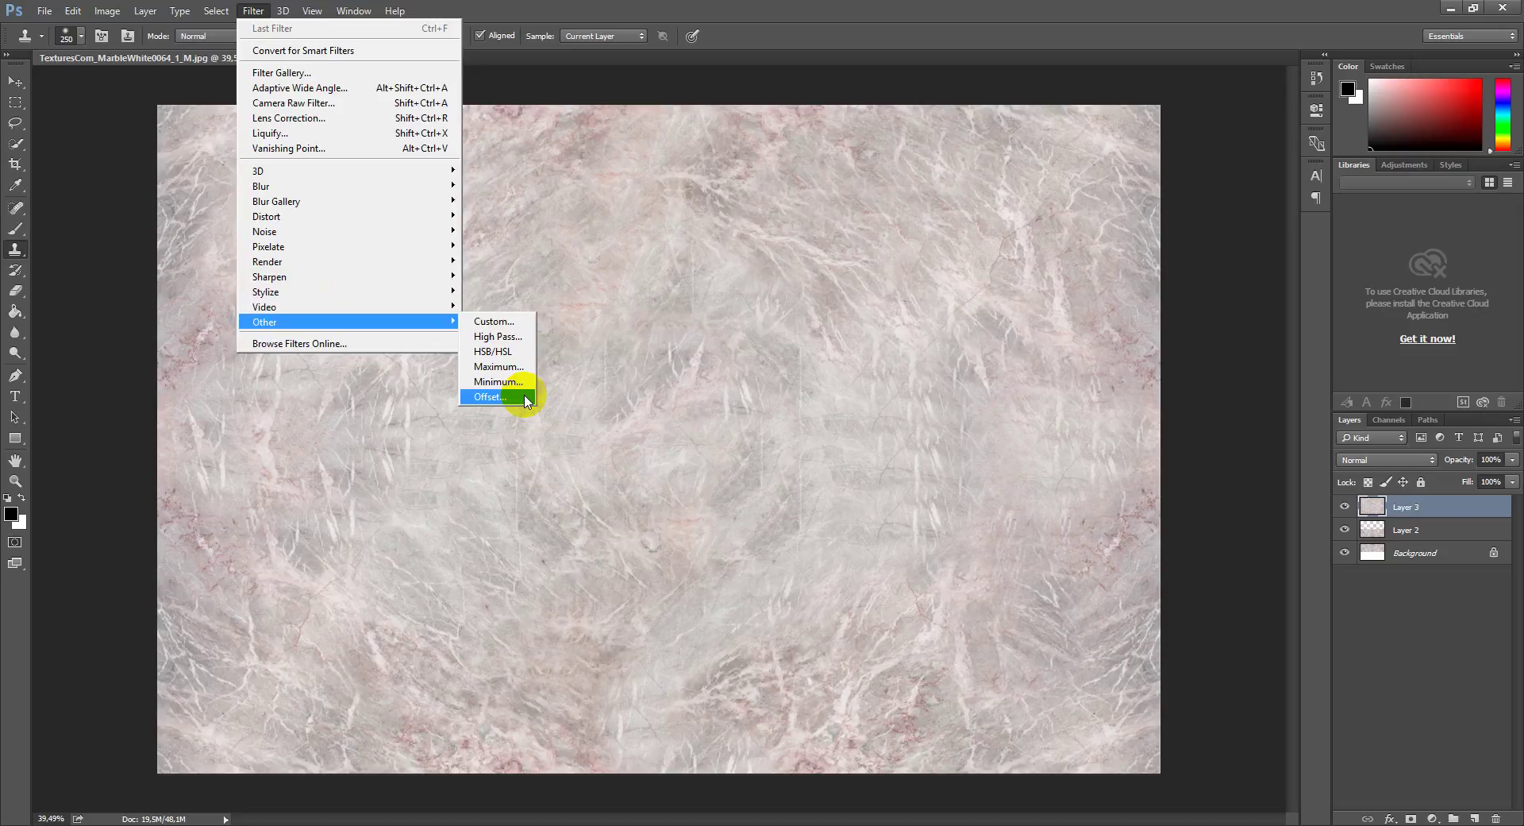
left_click(525, 399)
left_click_drag(726, 262, 749, 269)
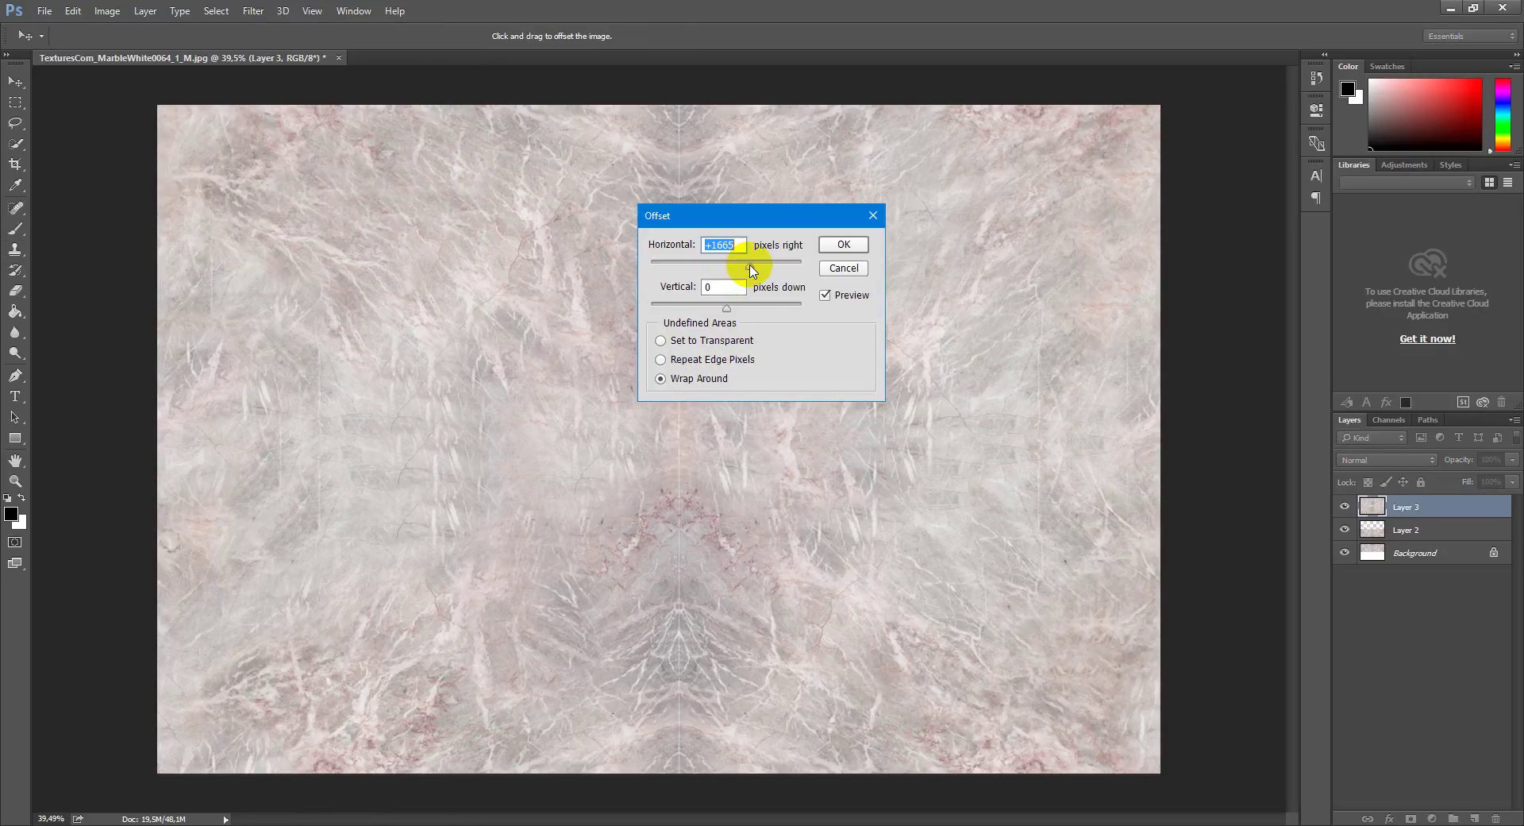
mouse_move(727, 308)
left_mouse_down()
mouse_move(758, 312)
mouse_move(740, 312)
left_mouse_up()
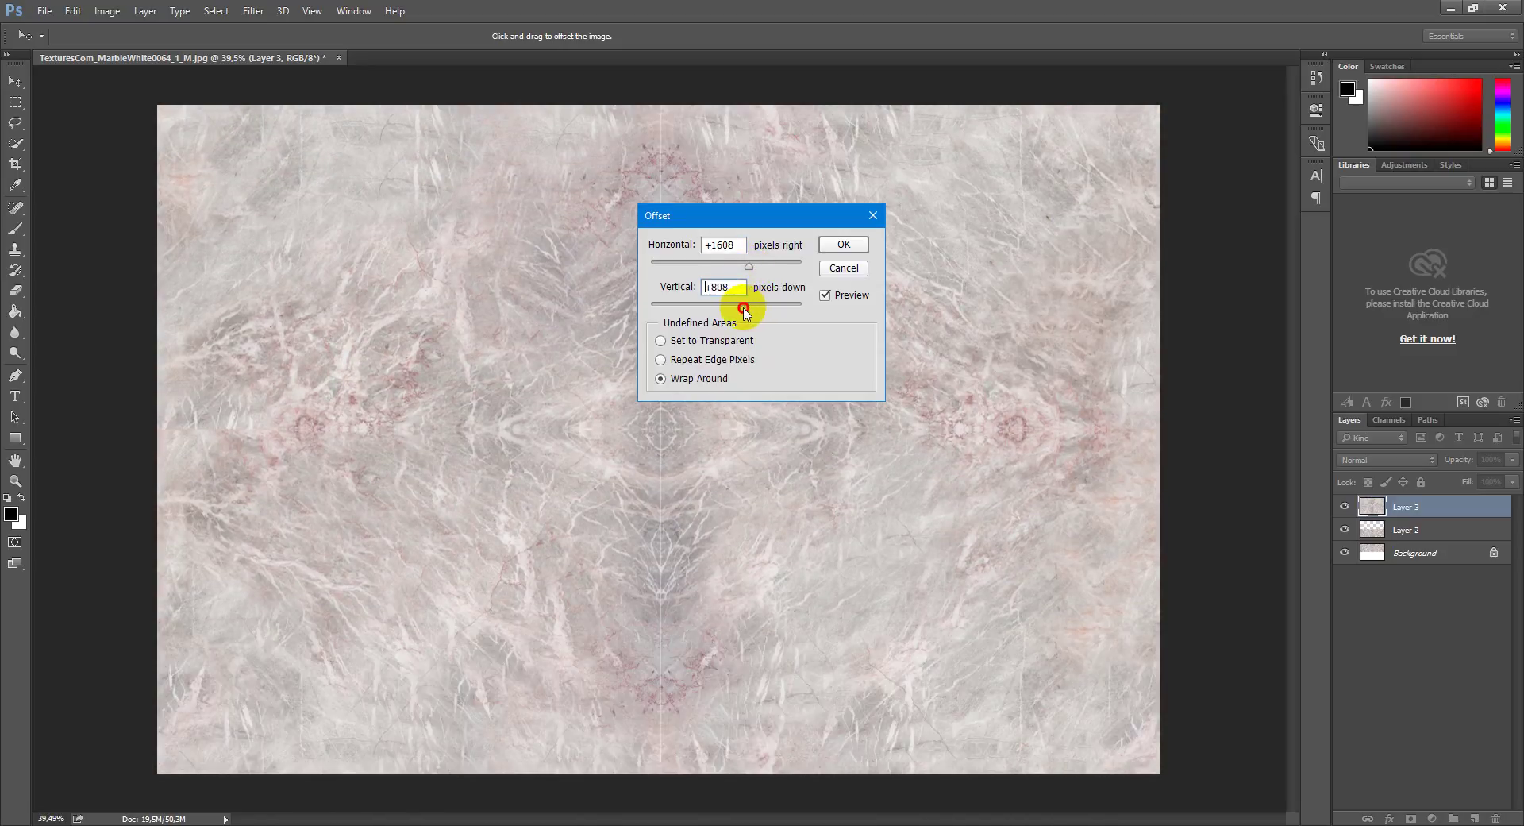
left_click_drag(740, 311, 756, 309)
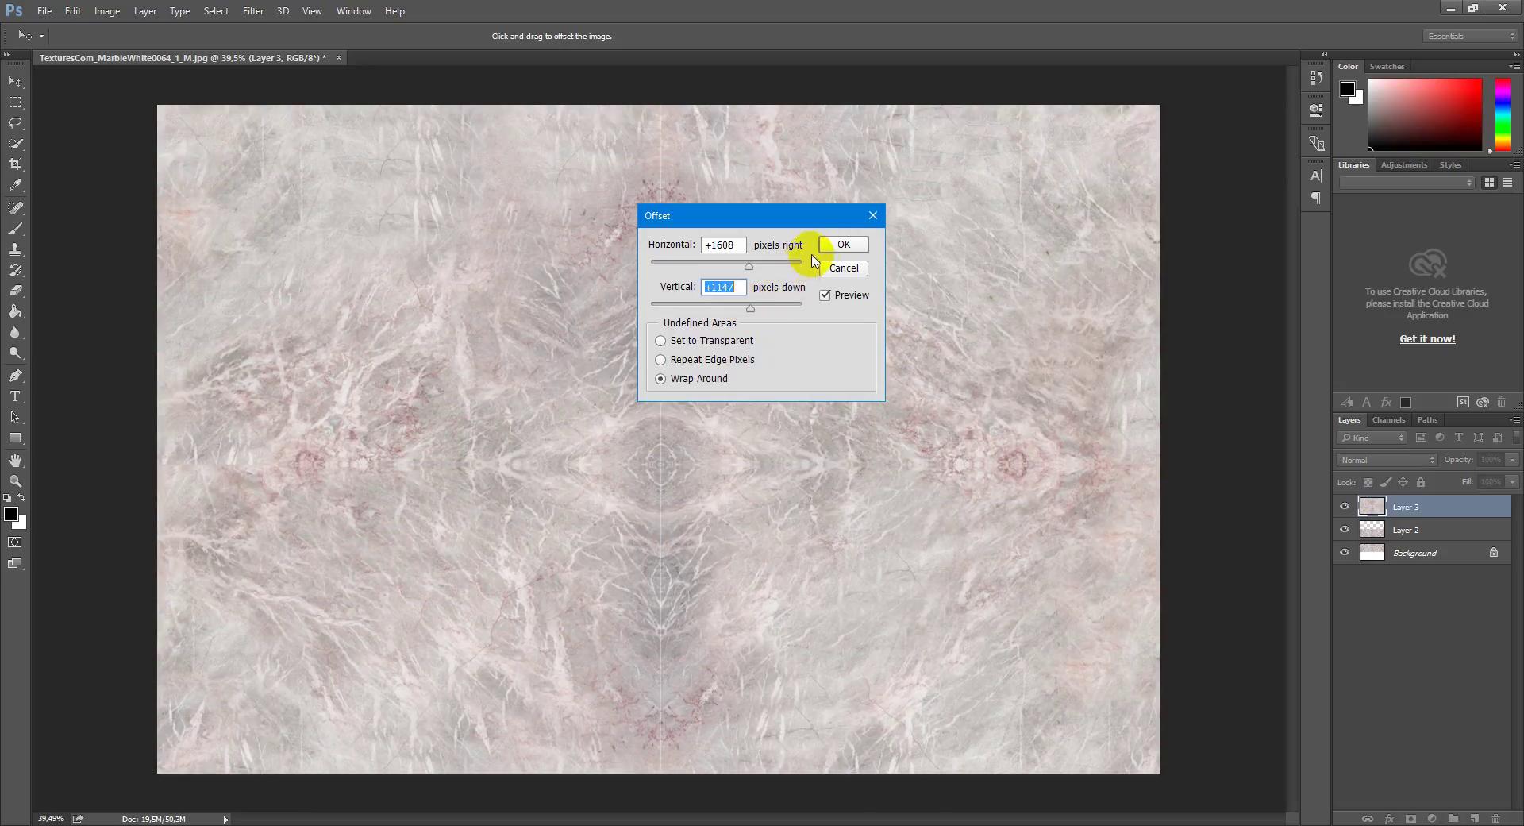
left_click(843, 244)
key("s")
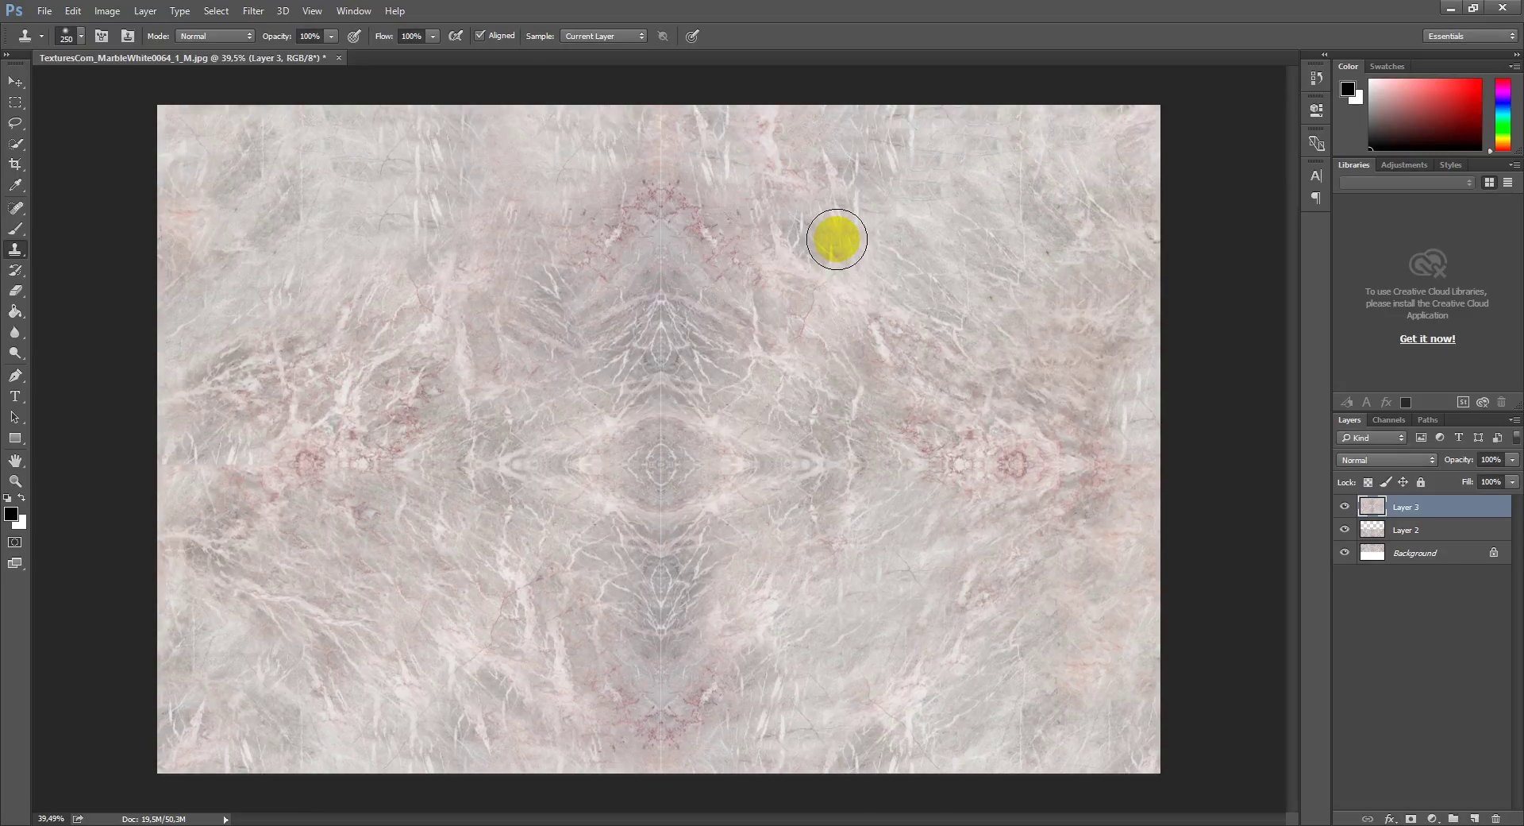
Heal the exposed central vertical seam top to bottom with the Spot Healing Brush
left_click(15, 208)
left_click(661, 105)
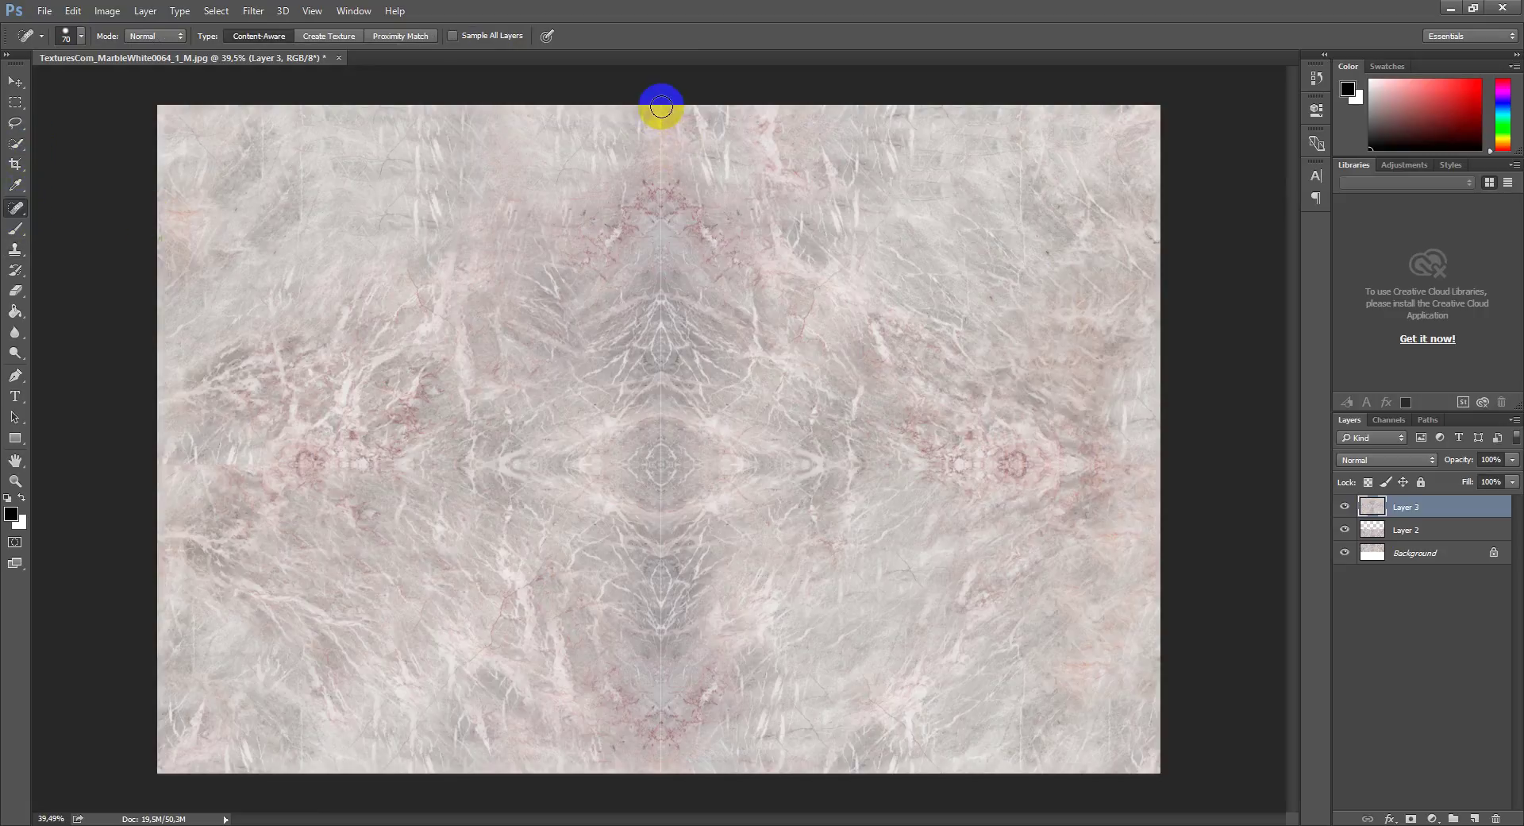
left_click_drag(661, 106, 651, 767)
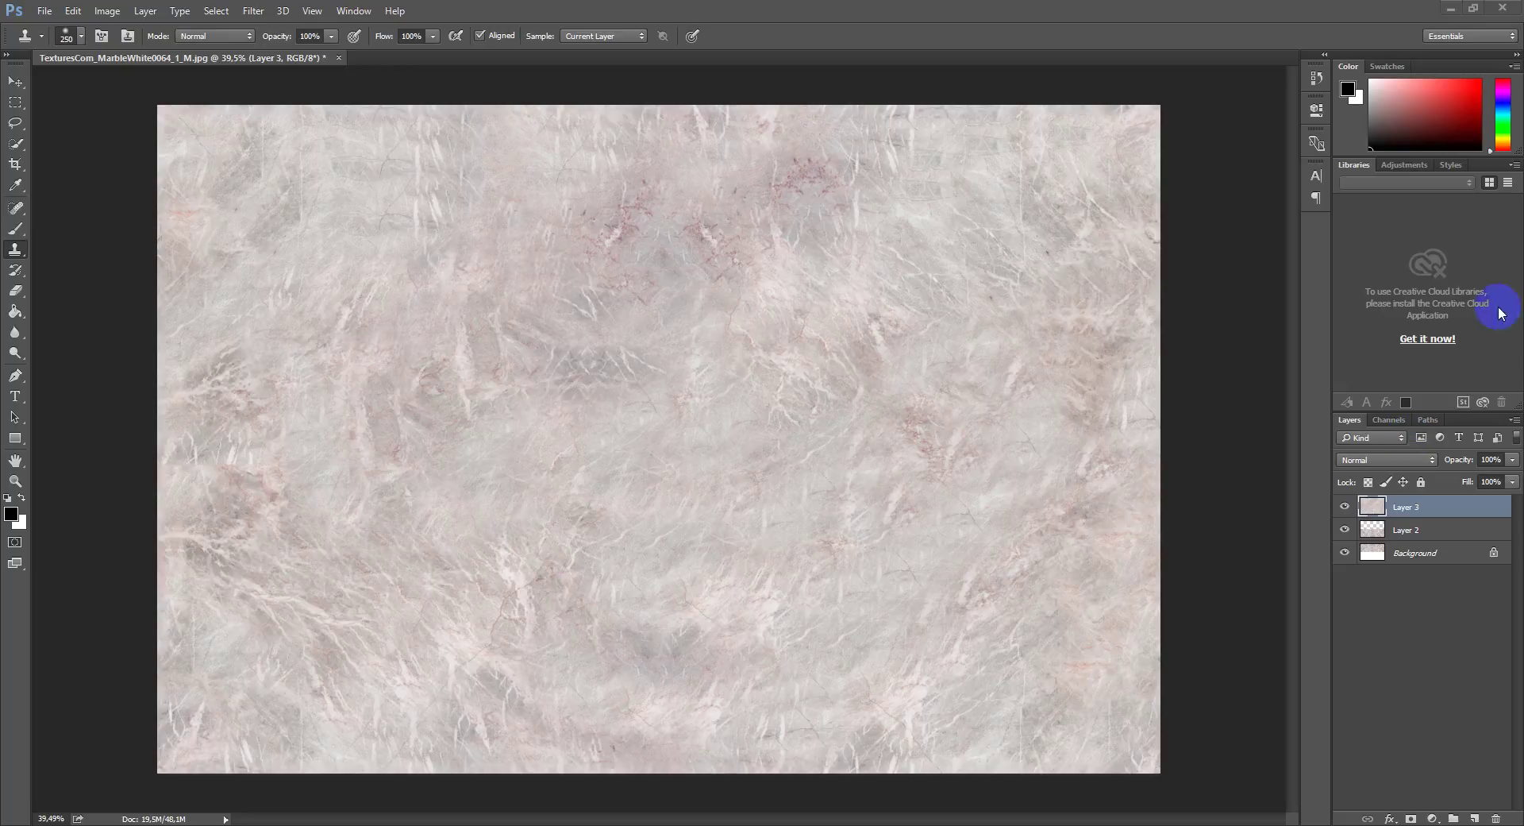
left_click_drag(649, 100, 482, 152)
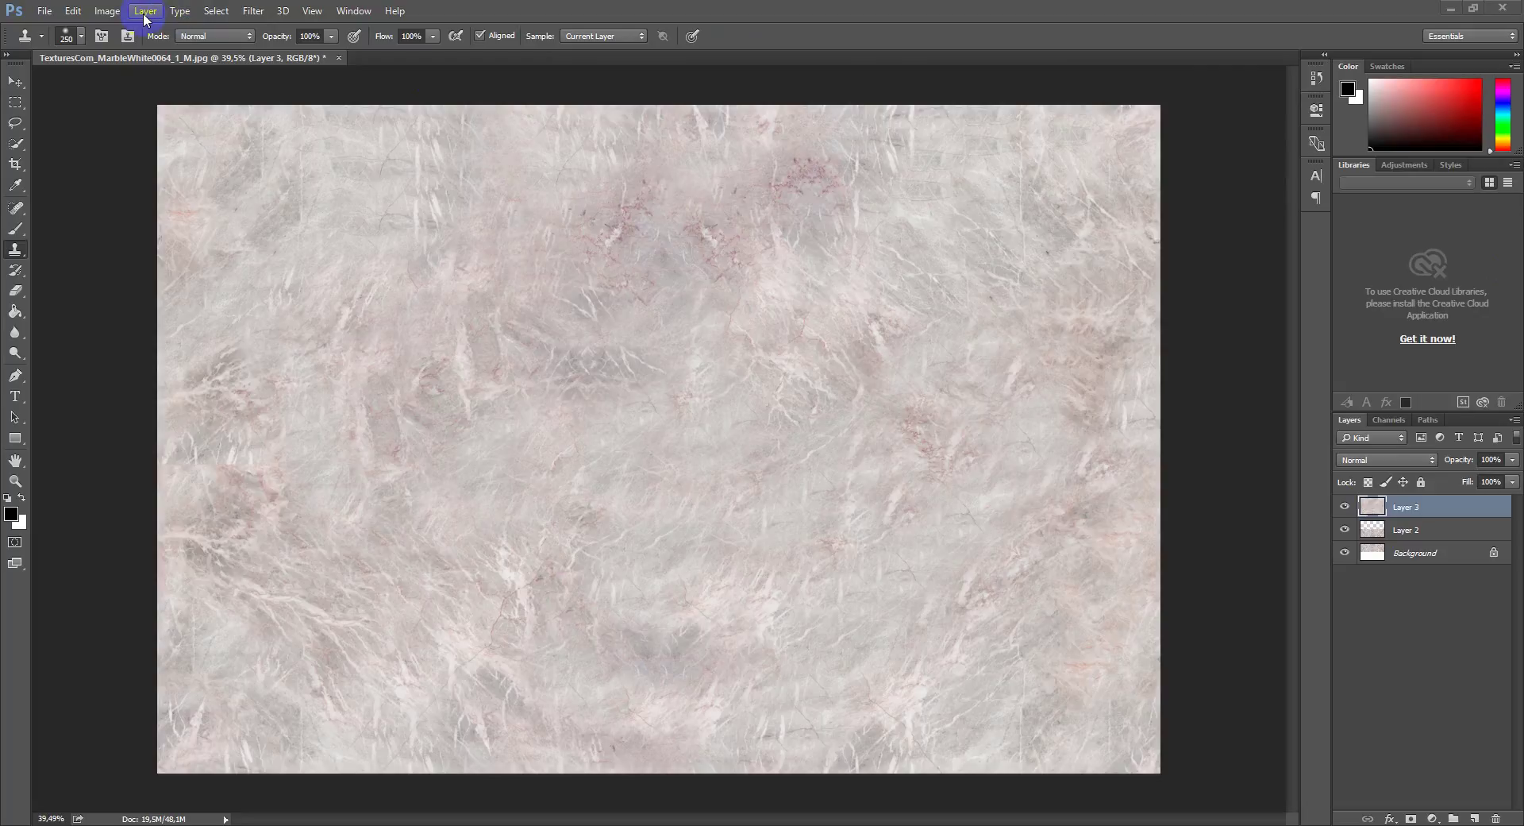
Check Canvas Size unchanged, then open Image Size showing 3200 × 2132 px at 240 ppi
left_click(107, 11)
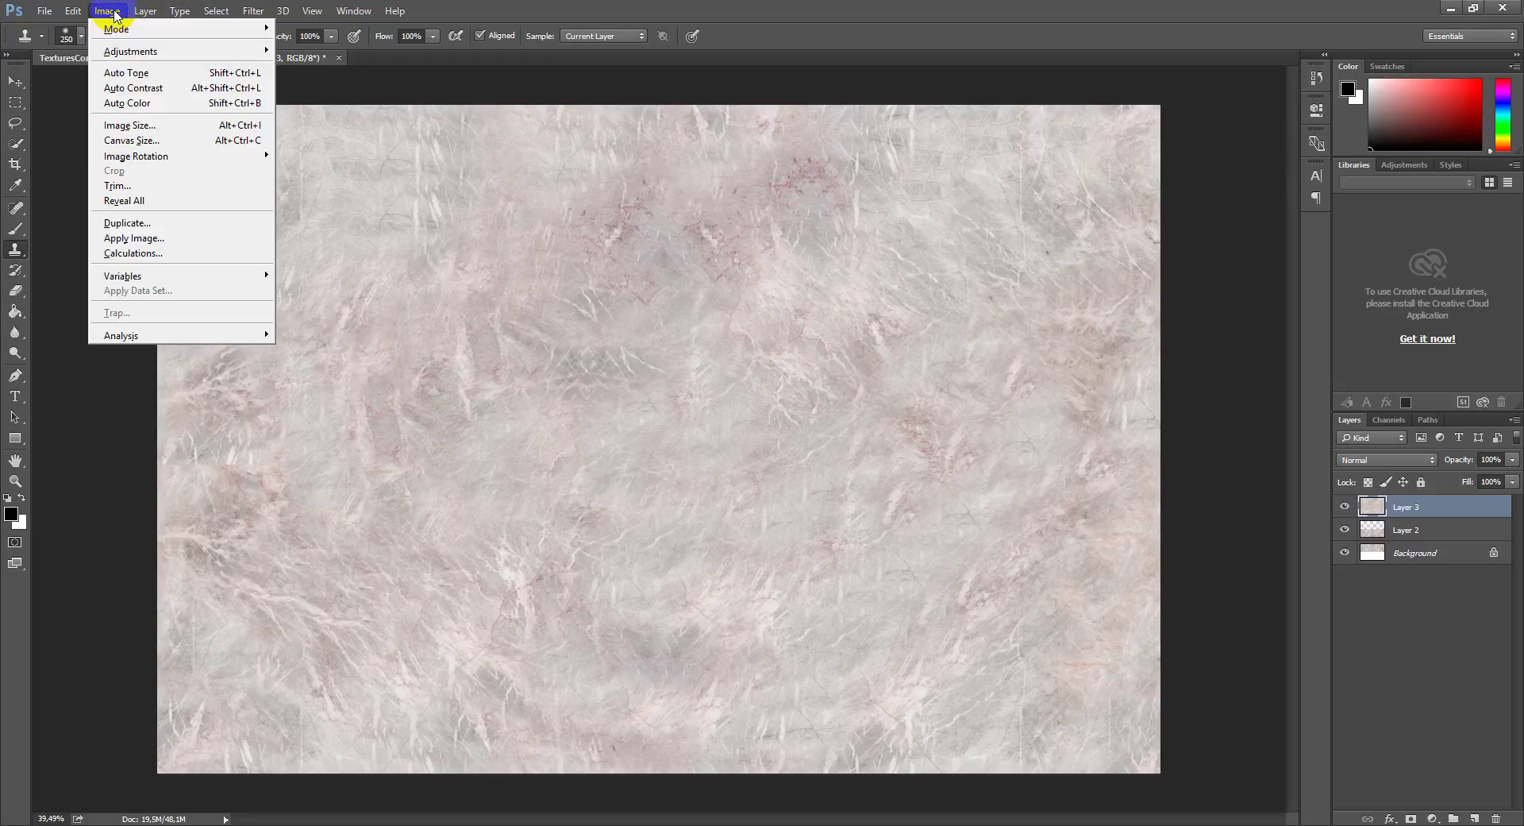
left_click(206, 141)
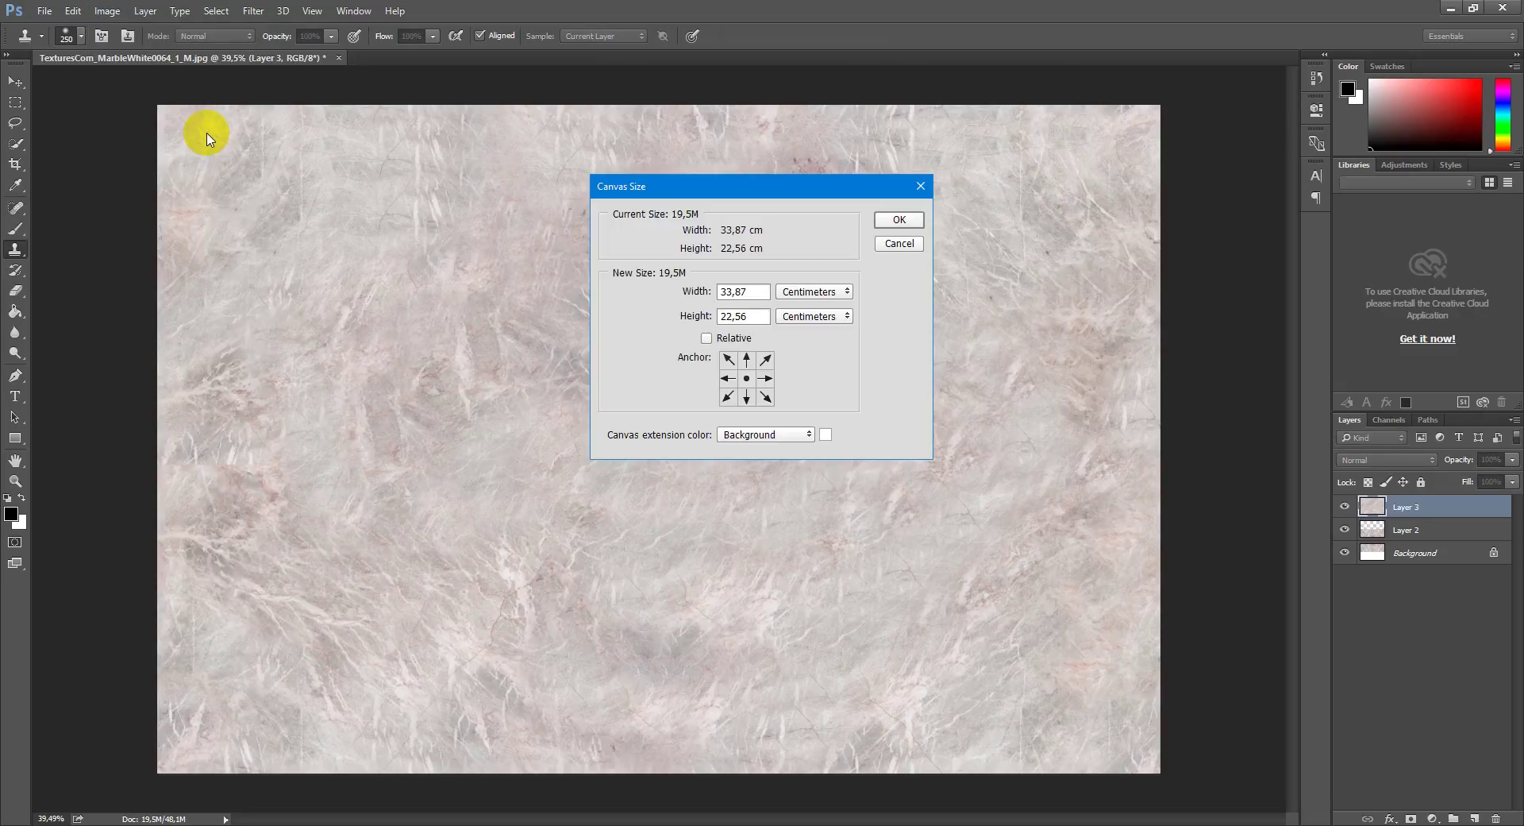
left_click(899, 243)
left_click(107, 11)
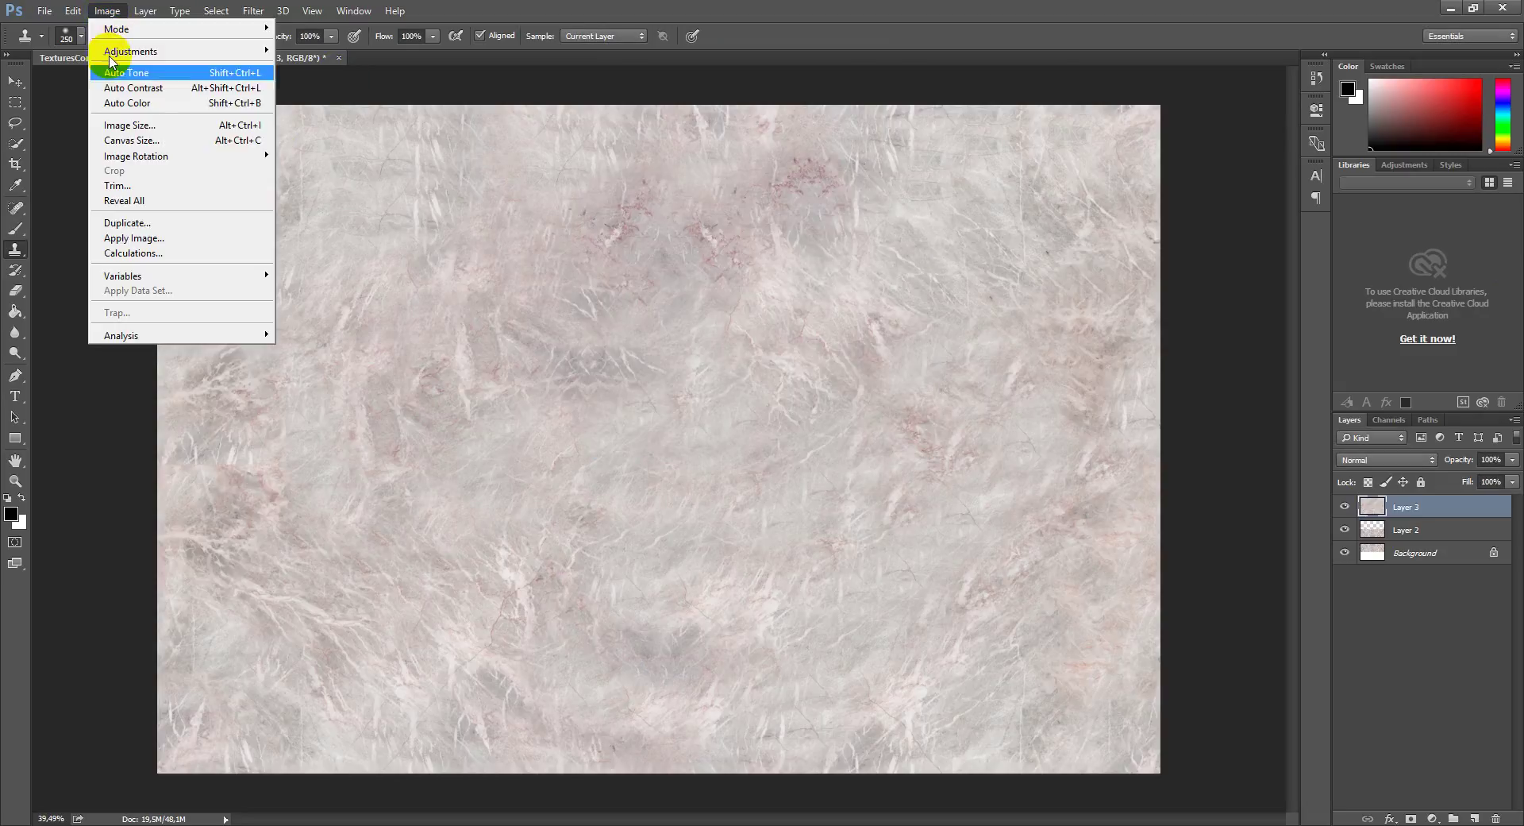
left_click(170, 126)
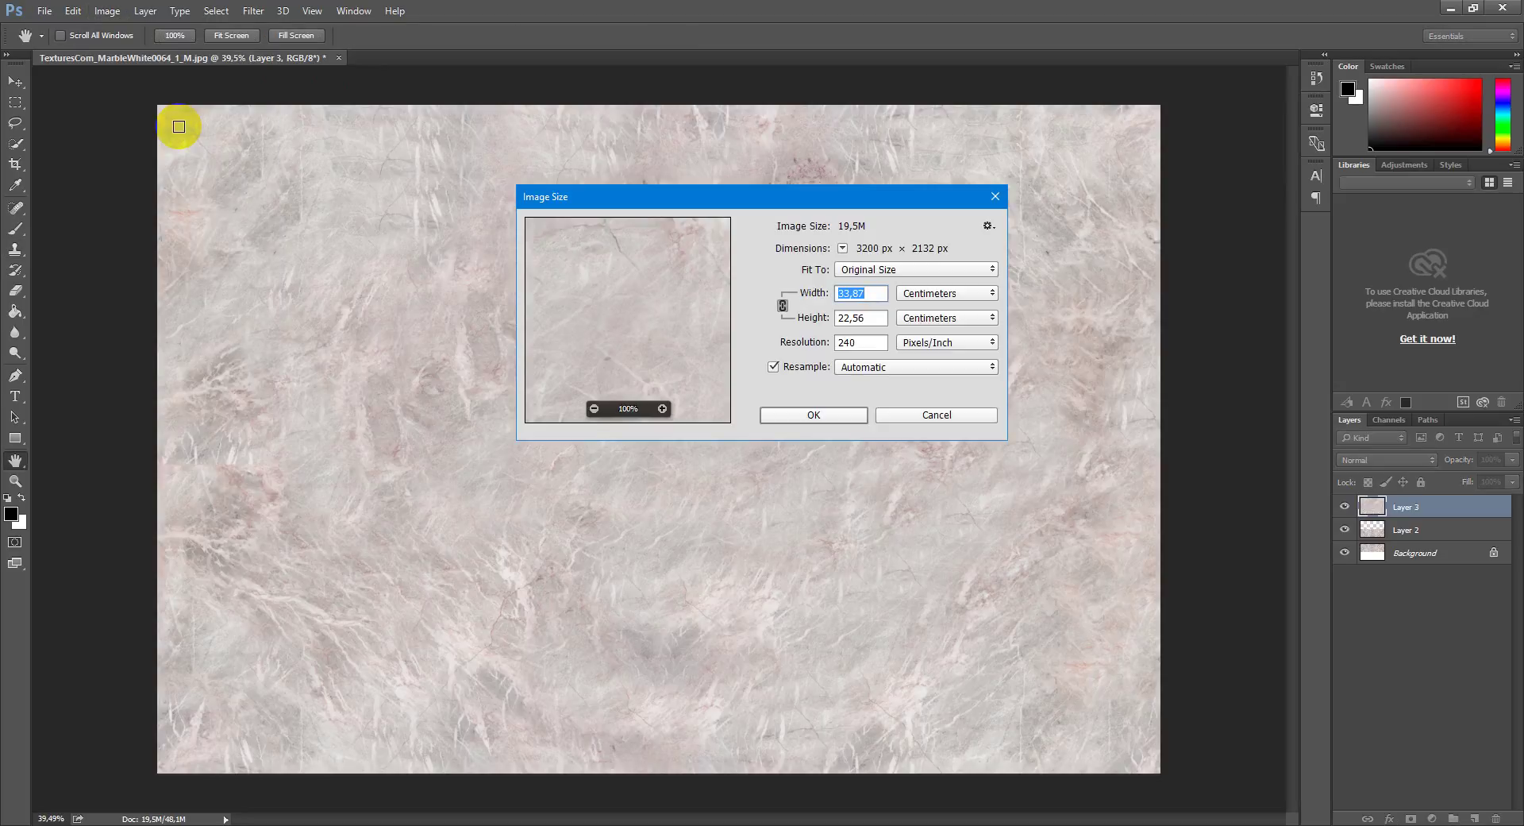